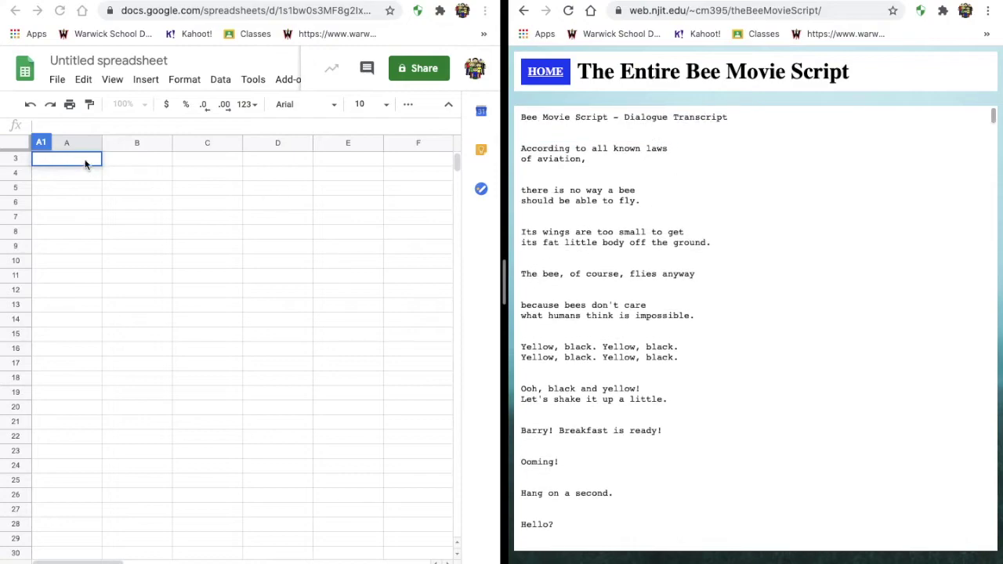
Type 'According to all known' into A1 onward, one word per cell.
text(According)
click(133, 159)
text(to)
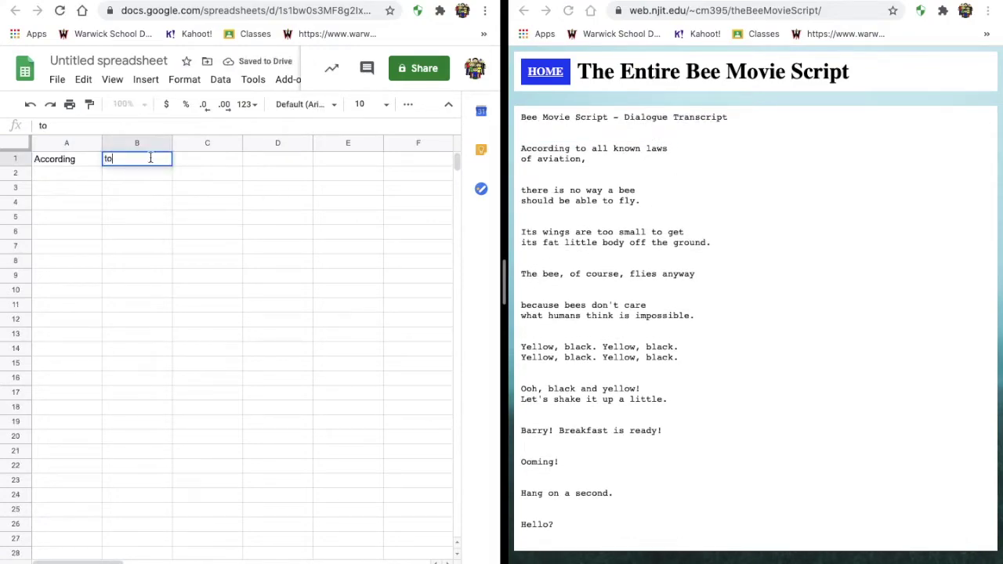
key(Tab)
text(all)
key(Tab)
text(known)
Continue row 1 from 'laws of' through 'there is no way a bee should be able to fly.'.
key(Tab)
text(laws)
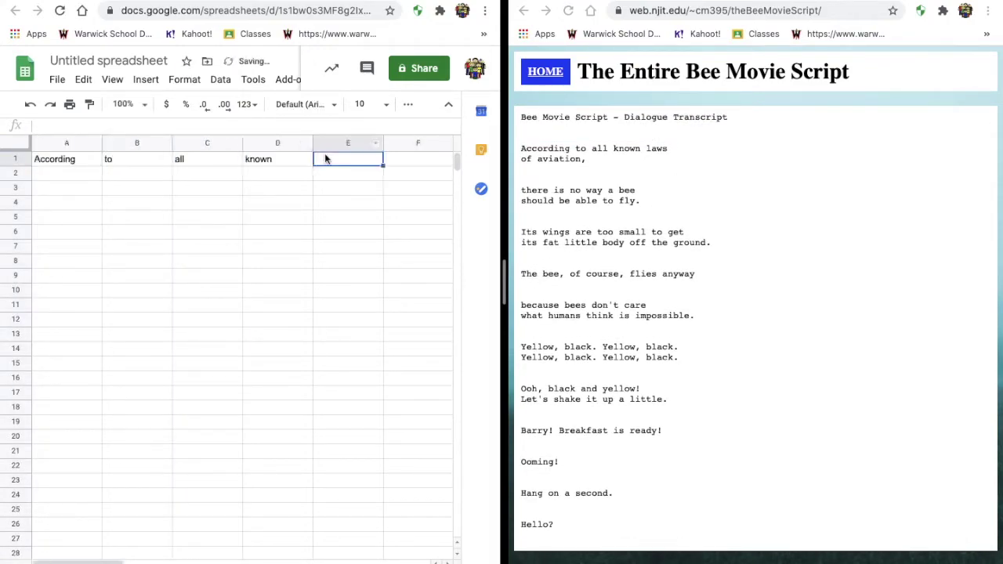
key(Tab)
text(of)
key(Tab)
text(a a	there	is	no	way)
key(Tab)
text(a	bee	should	be		to	fly.)
Rename the spreadsheet to 'Bee Movie Script in one google sheet'.
click(108, 60)
text(Bee Movie all)
key(BackSpace)
key(BackSpace)
key(BackSpace)
text(Script in one google sheet)
key(Return)
Share the sheet with two contacts as commenters, then extend row 1 with 'Its wings are too small to get'.
click(411, 76)
text(jacob)
key(Return)
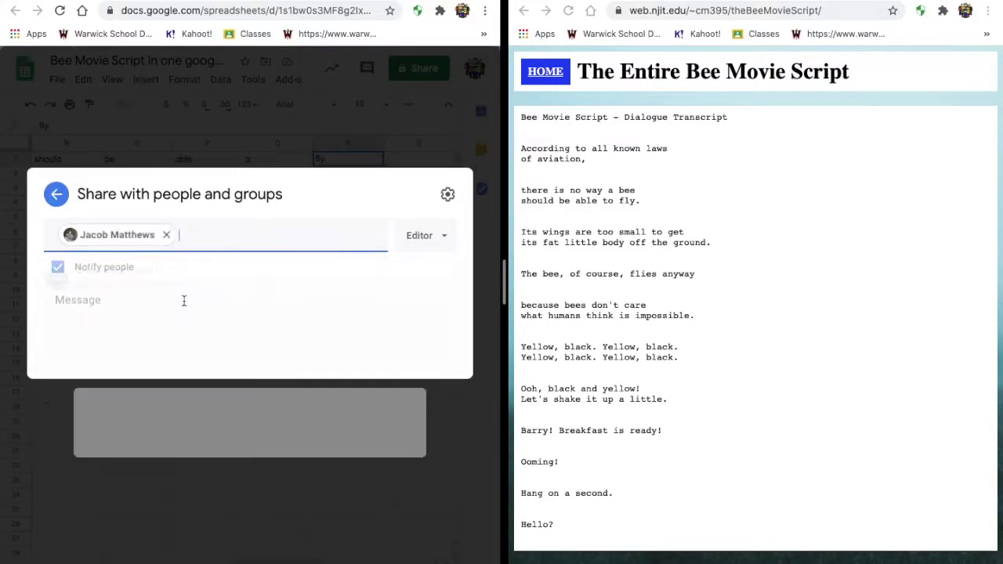
text(will)
key(Return)
click(440, 438)
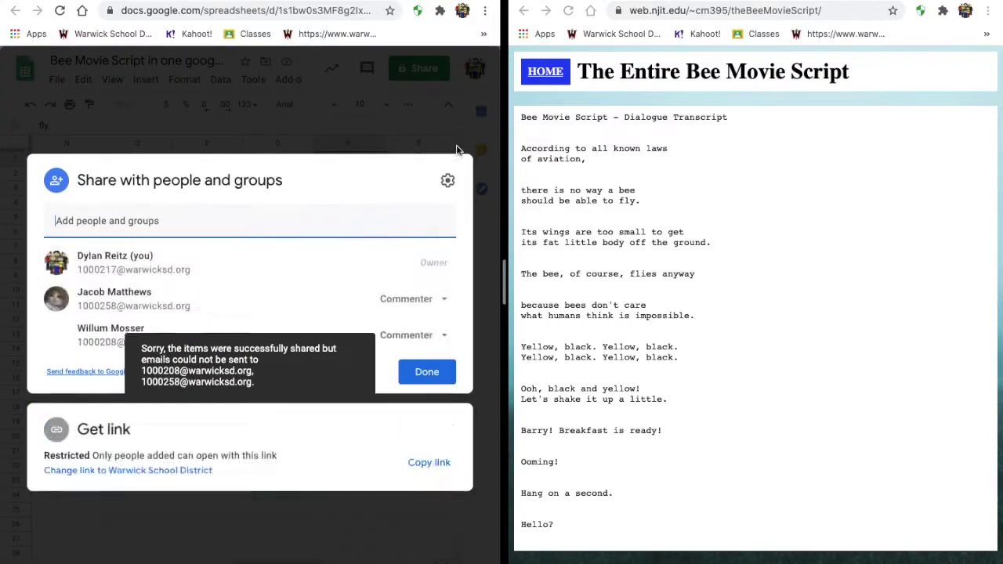
click(413, 161)
text(Its	are	too	small	to	get)
key(Tab)
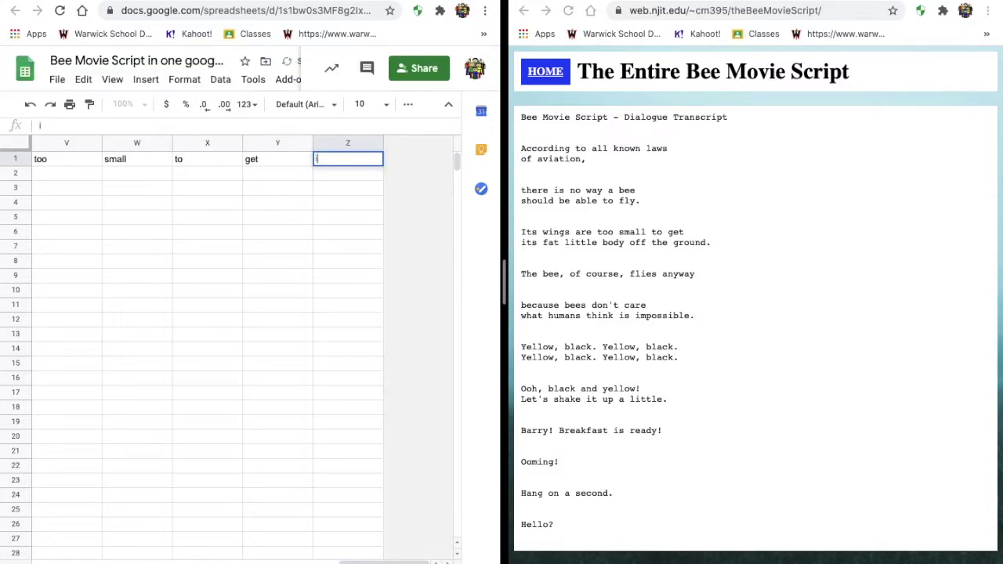
Fill row 2 from 'fat little body off the ground.' to 'of course, flies anyway because'.
key(Return)
text(fat	litte	body)
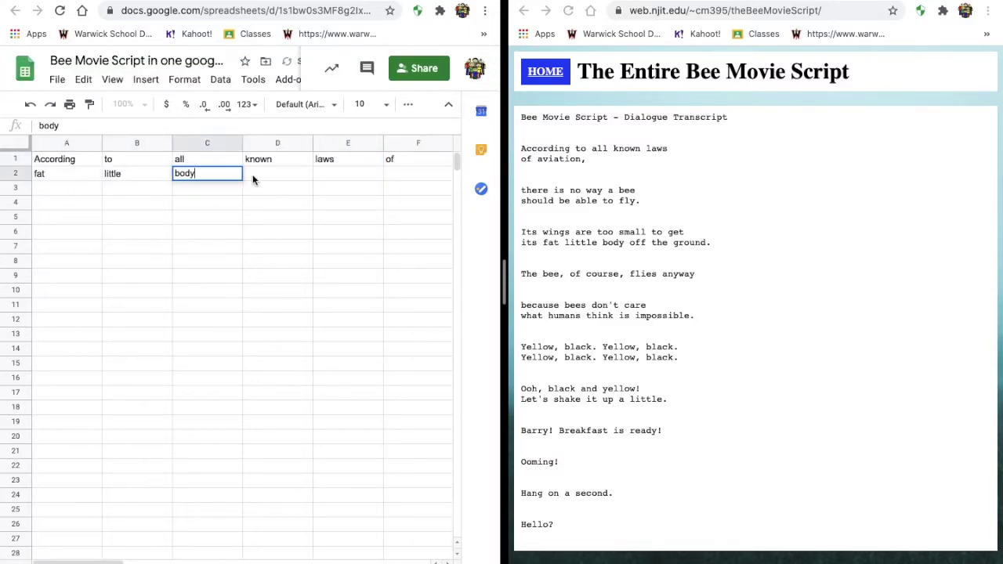
text(	off	)
text(	ground.	)
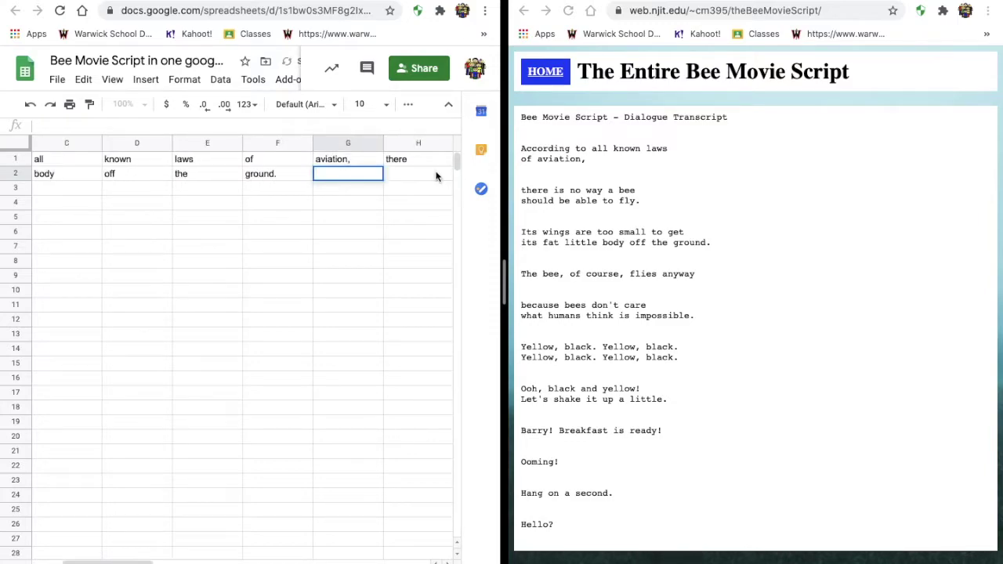
text(	bee,	of	course)
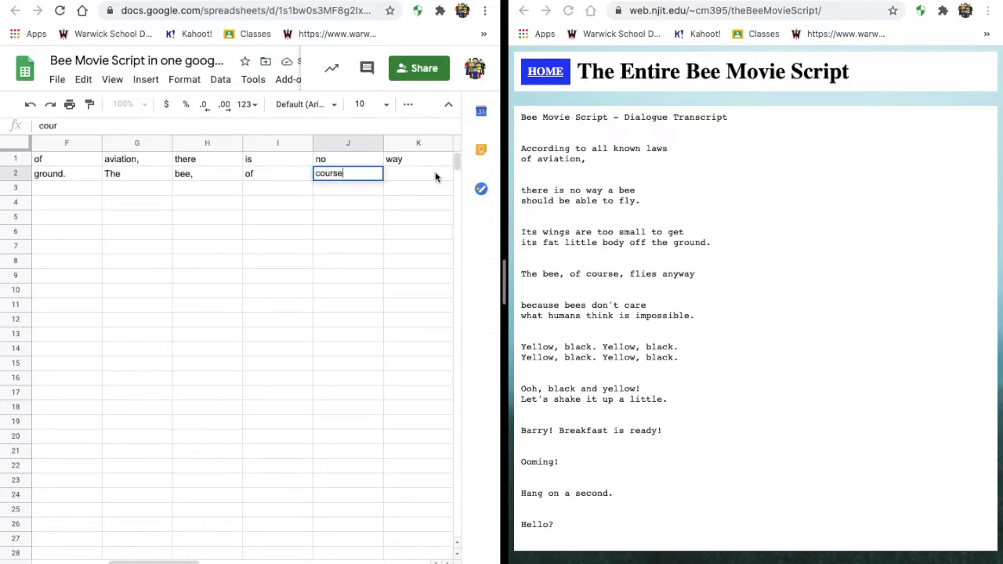
double_click(274, 173)
text(,	flies	anyway)
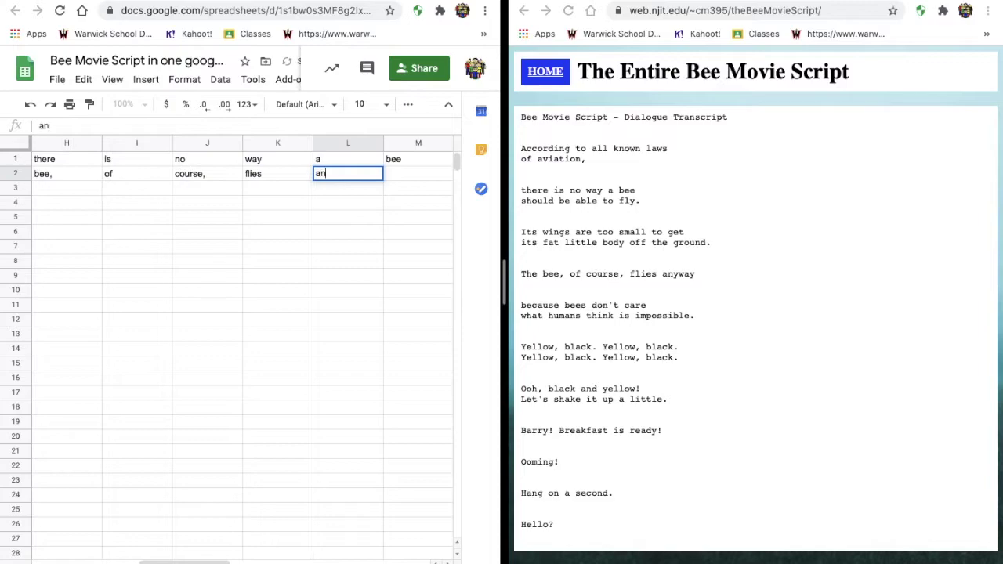
text(	because)
key(Tab)
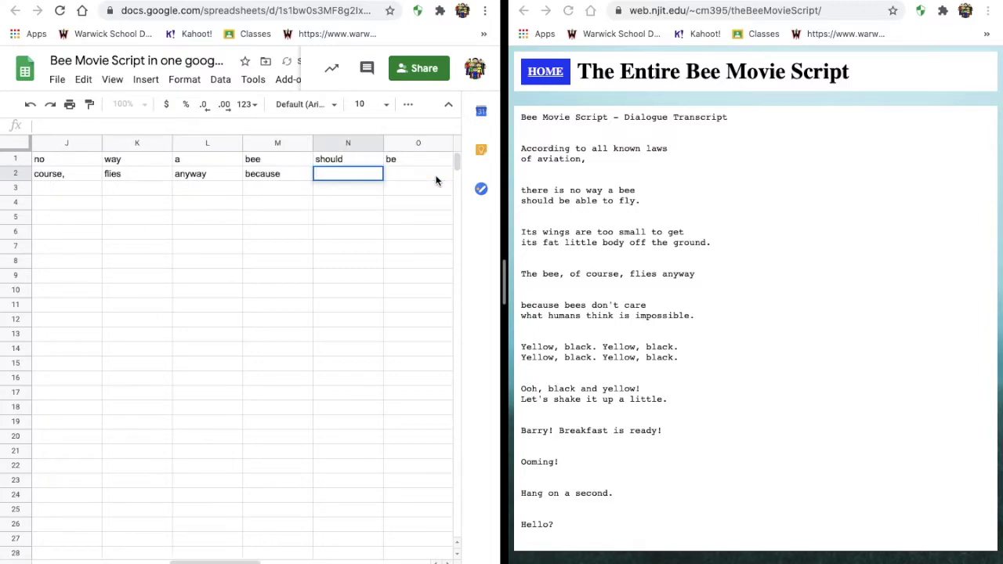
Finish row 2 through 'impossible. Yellow, black. Yellow,' and begin row 3 with 'black. Yellow, black.'.
text(beesdon;'	care	what)
key(Tab)
text(hu)
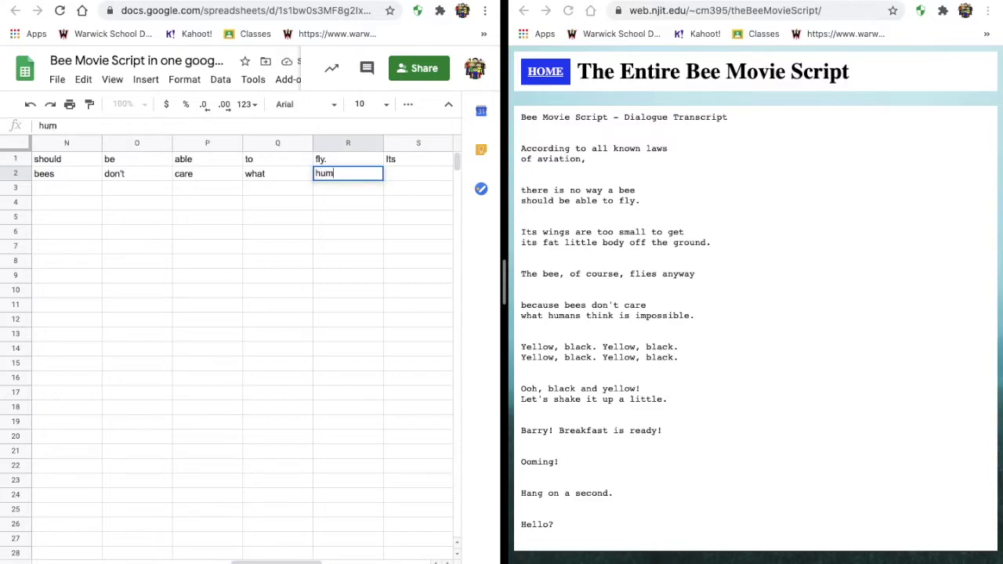
text(	think	is)
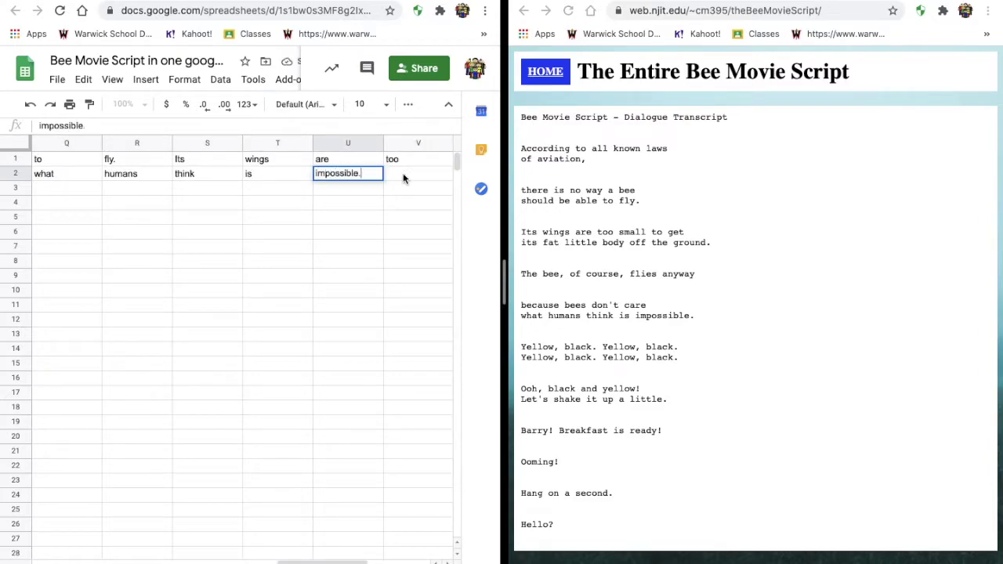
key(Tab)
text(black.	Yellow,	black	Yellow,)
key(Return)
text(black)
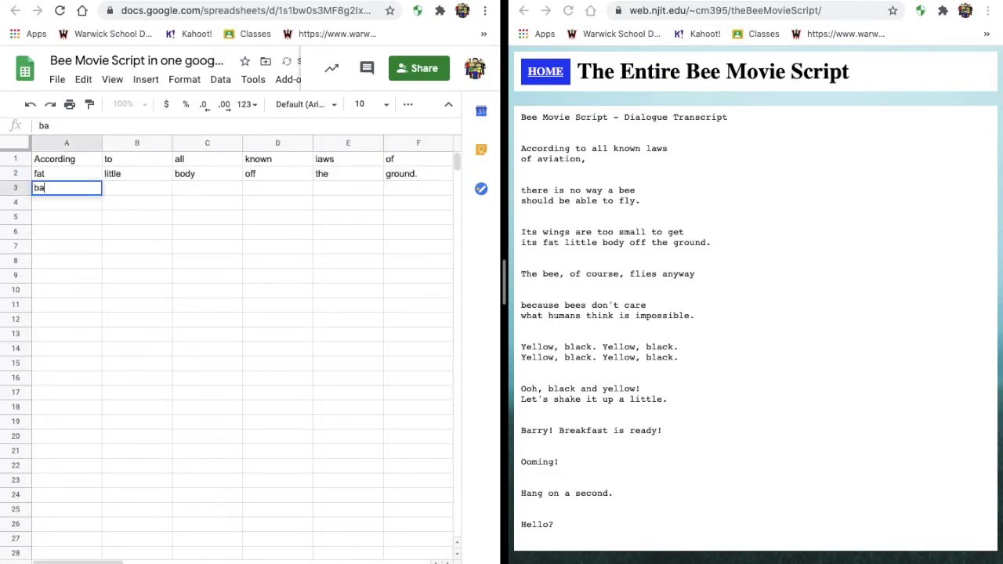
text(.	Yellow,	black.)
Fill row 3 from 'Ooh, black and yellow!' to 'Barry? Adam? Can', then start row 4 with 'you believe this is'.
click(262, 177)
key(Down)
text(Ooh,		and	yell)
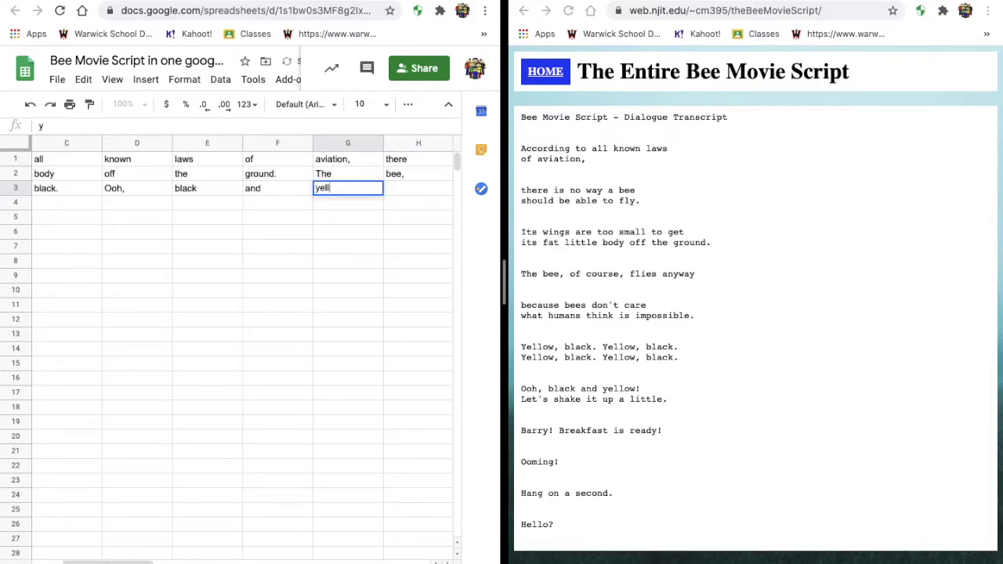
text(ow!	Let's	shake	it	up	a	little.	Barry!		is	ready!	Coming!	Hang	on	a	second.	Hello?)
scroll(752, 329, down, 5)
text(Barry?	Adam?	Can)
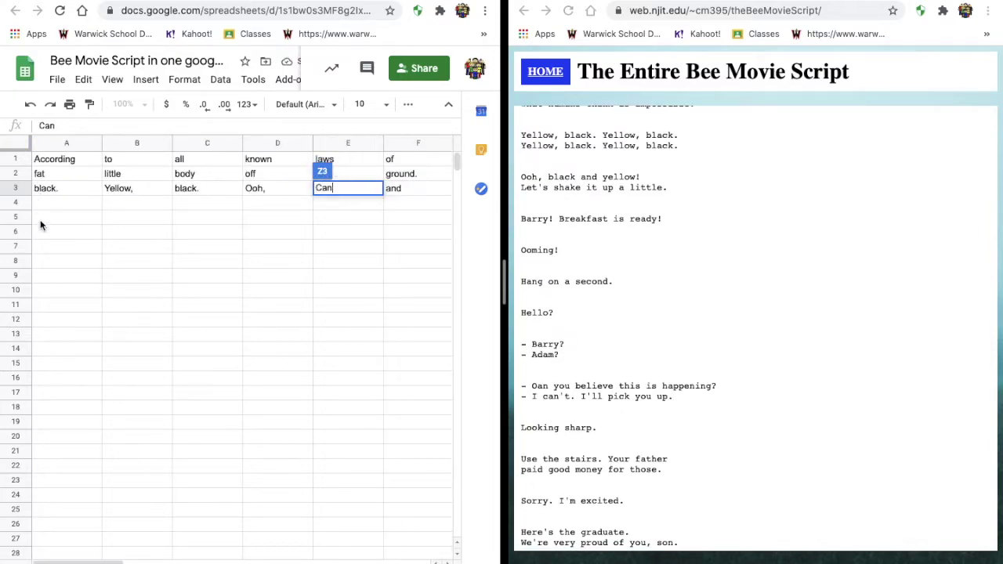
key(Return)
click(49, 203)
text(you	believe	this	is	hap)
Continue row 4 with 'happening? I can't. I'll pick you up. Looking sharp.'.
key(Tab)
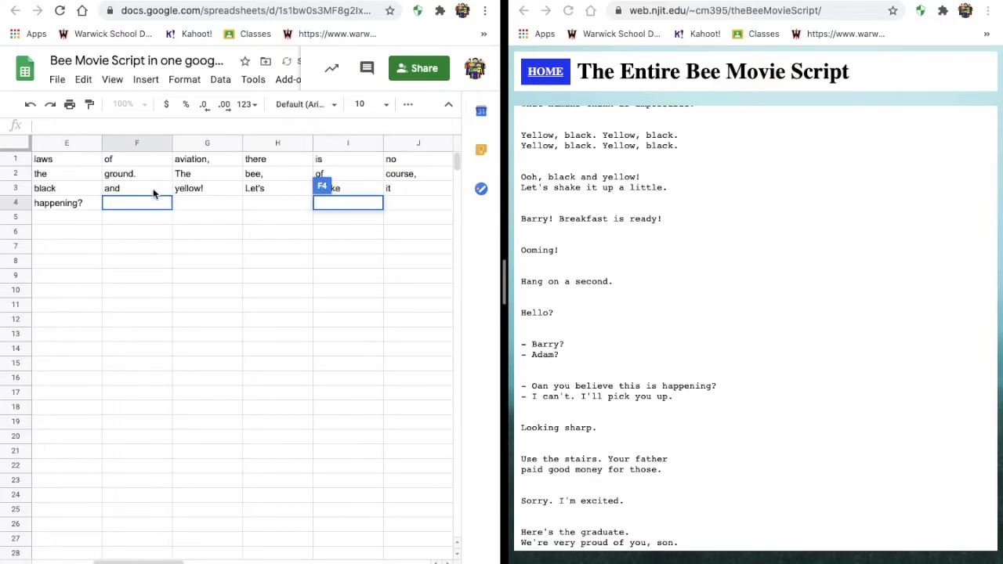
text(I)
key(Tab)
text(Can't.)
click(287, 206)
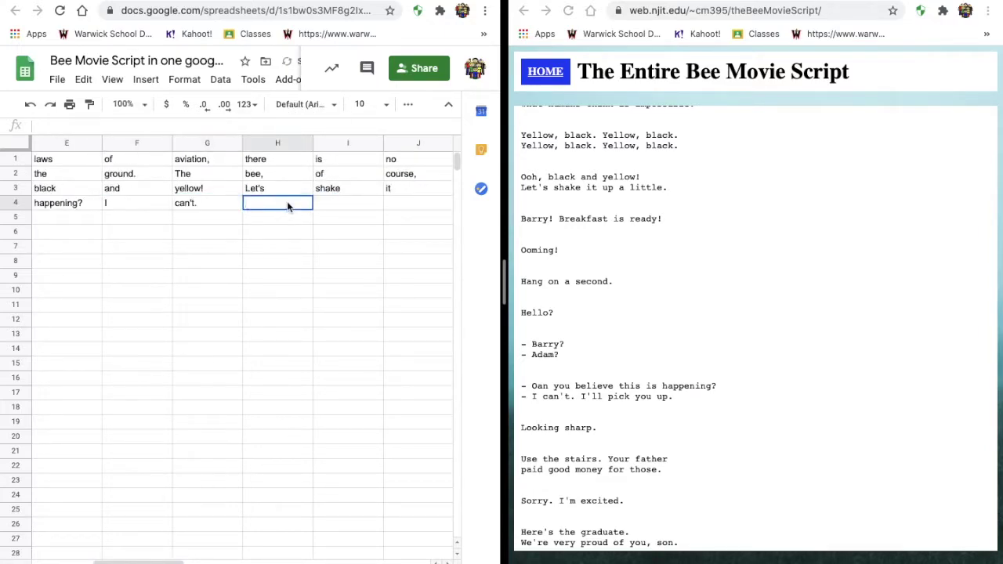
text(I'llpick	you	up)
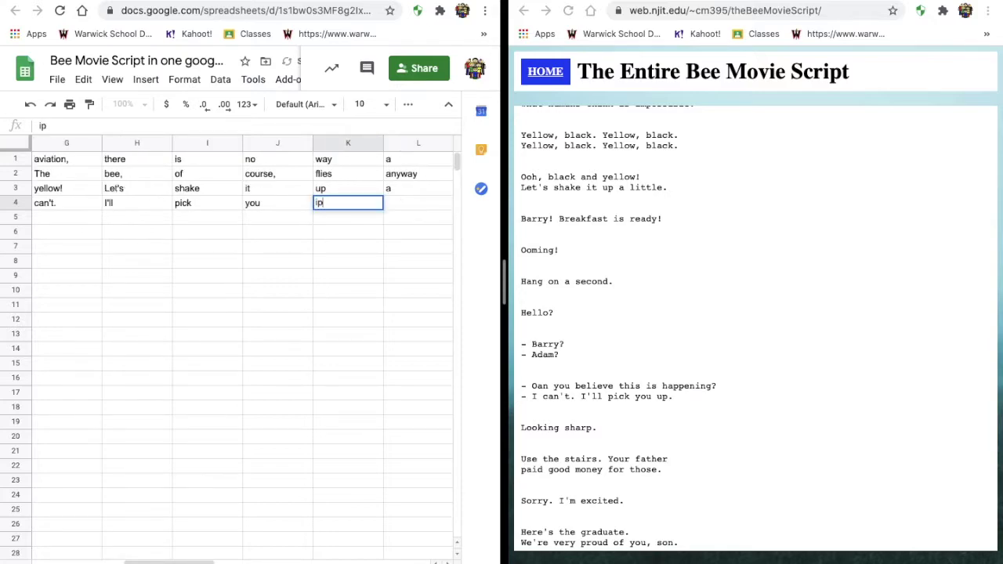
key(Tab)
key(Up)
text(a)
click(340, 198)
text(sharp.)
key(Tab)
Finish row 4 with 'Use the stairs. Your father paid good money for those. Sorry. I'm excited.' and start row 5.
text(Use	the	stairs.)
key(Tab)
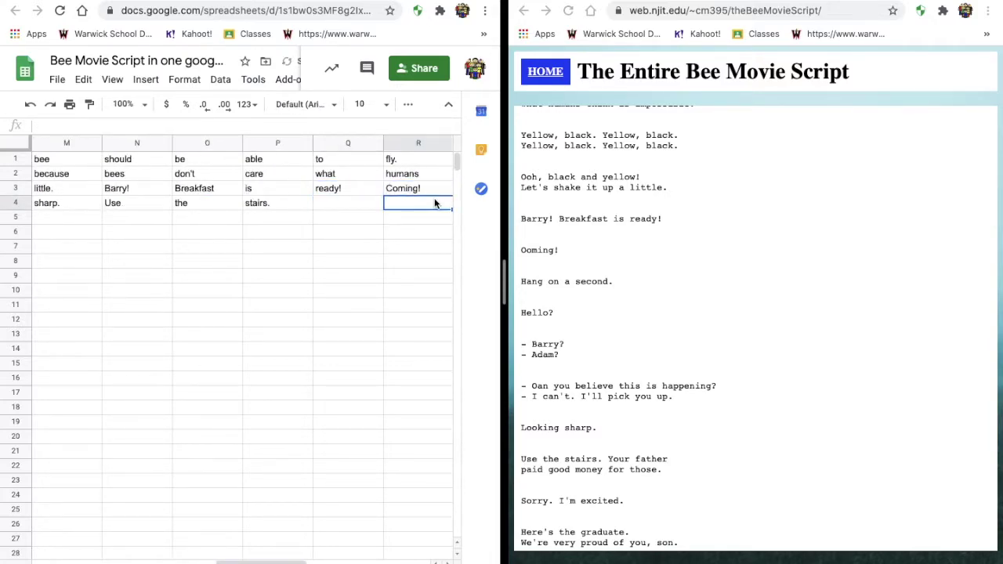
text(Your)
key(Tab)
text(father)
key(Tab)
text(paid	good	money	for	those.	Sorry.	I'm)
key(Tab)
text(e)
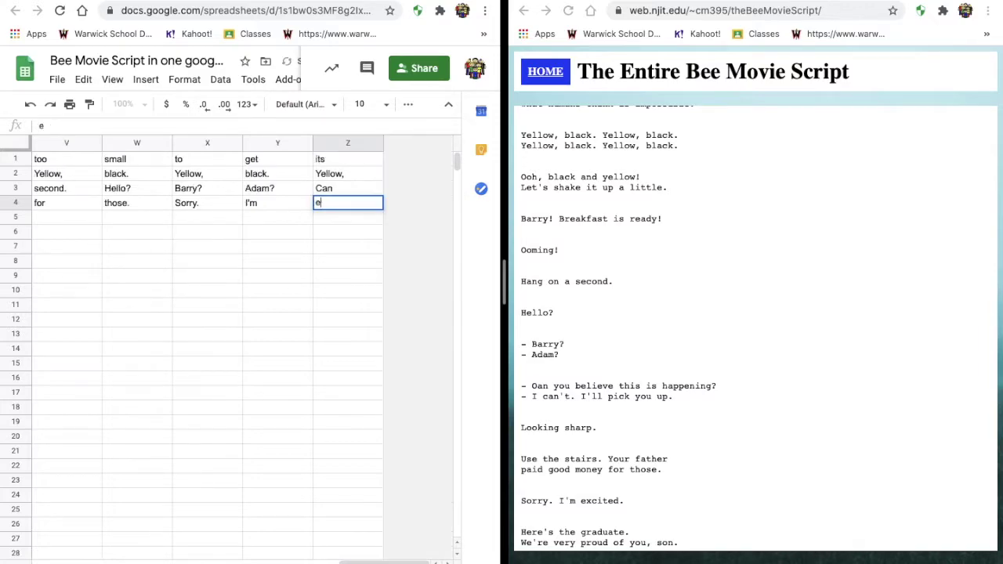
key(Return)
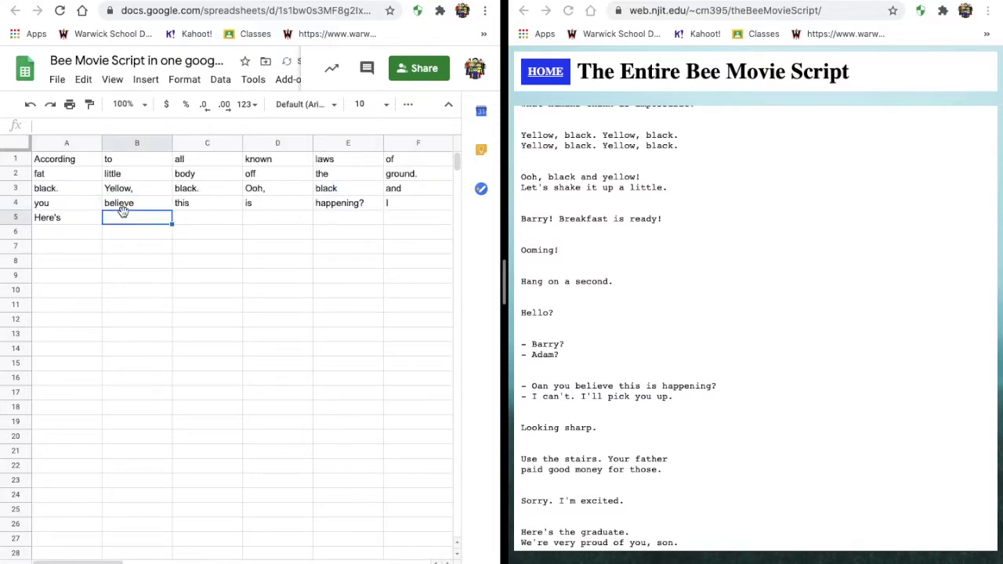
text(the	graduate.	We're)
Continue row 5 with 'very proud of you, son. A perfect report card,' fixing M5 to 'card,'.
key(Tab)
text(ve)
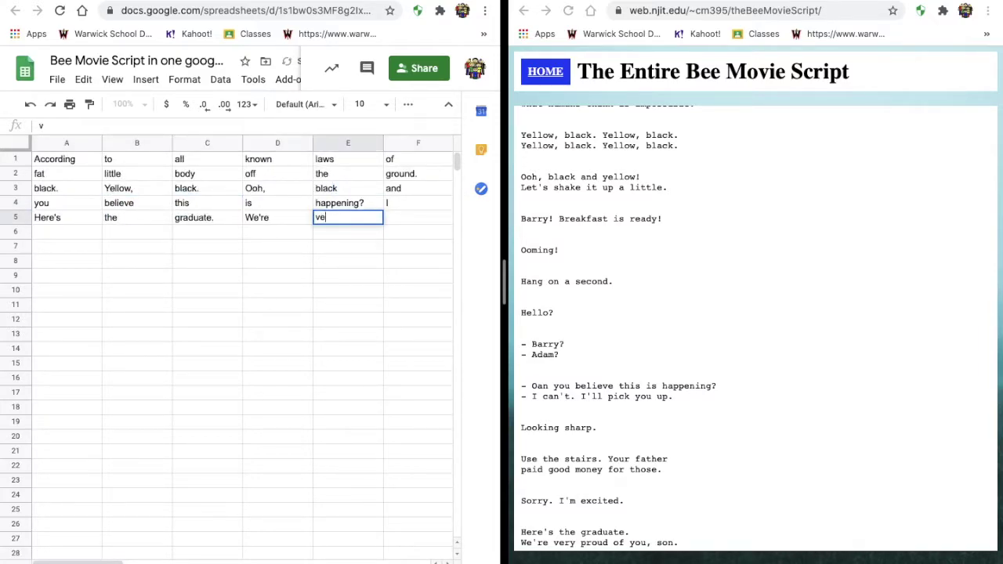
text(ry)
key(Tab)
text(p	of	you,	so)
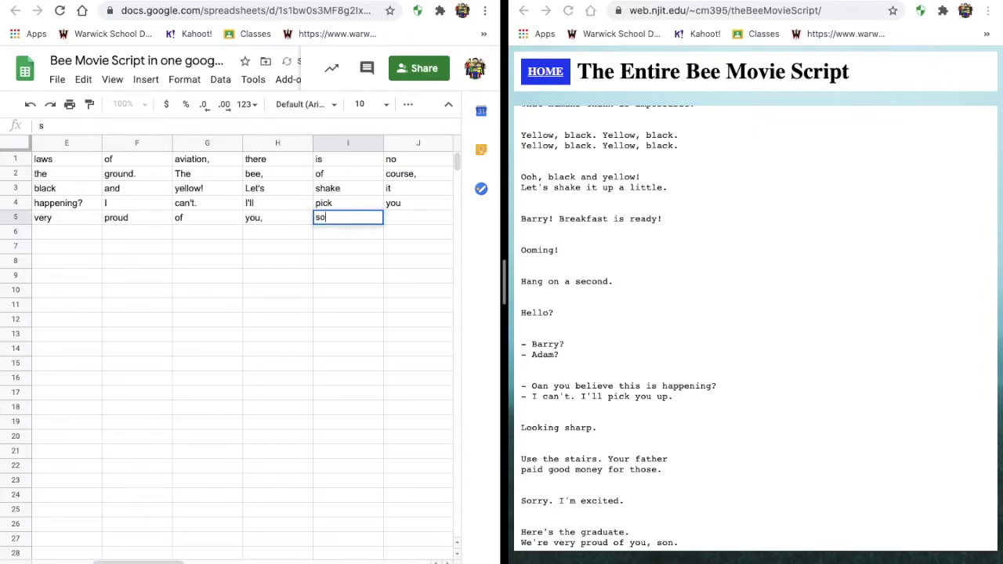
text(n.	A	perfect	report	card)
key(Tab)
key(shift+Tab)
text(card,	all	V.	Very	pr)
Finish row 5 with 'Very proud. Ma! I got a thing going here. You got' and begin row 6 with 'lint on your fuzz.'.
key(BackSpace)
key(BackSpace)
text(.	Ma!	I	got	a	thing	goi)
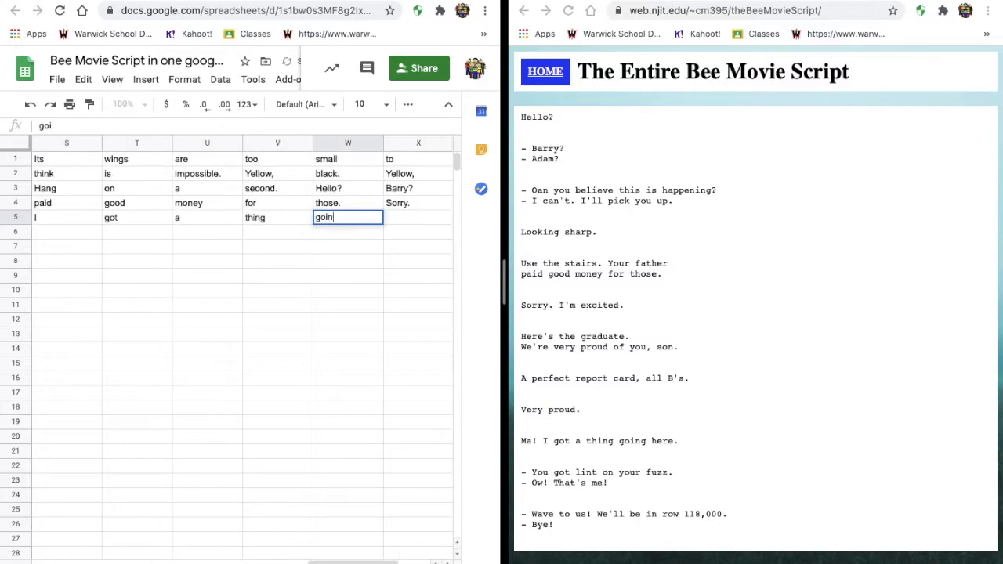
text(ng	he)
key(Tab)
text(Yo)
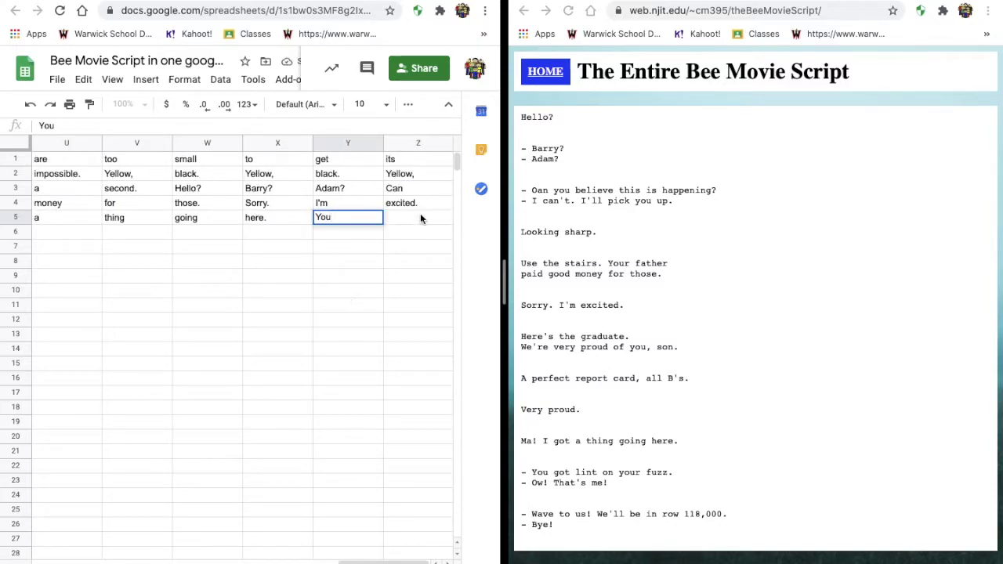
text(	got)
key(Return)
text(lint	on	your	fuzz.)
key(Tab)
Continue row 6 with 'That's me! Wave to us! We'll be in row 118,000. Bye!'.
text(!	That's	me!	Wave	to	us!		be	in	row	118)
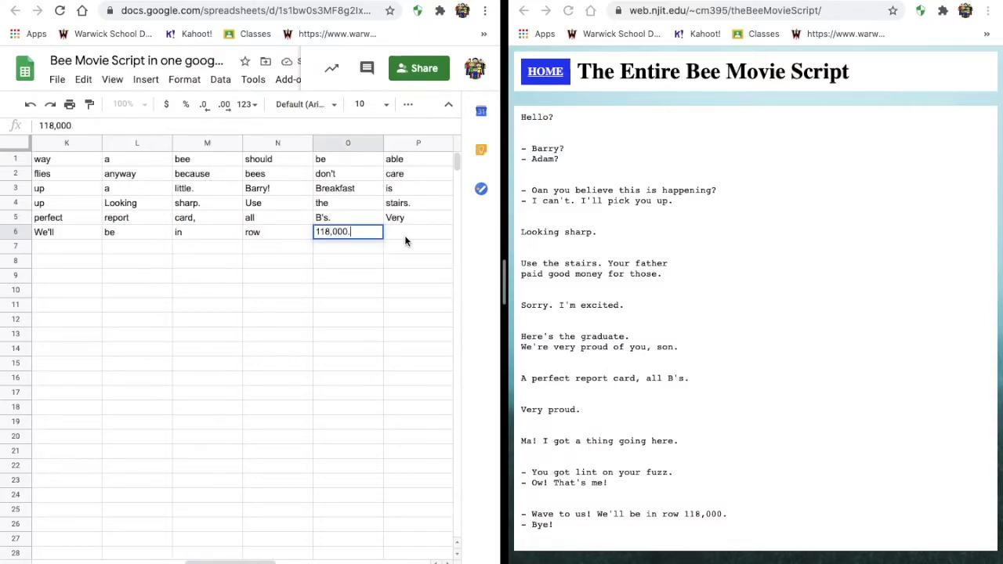
key(Tab)
click(270, 231)
key(ctrl+z)
key(ctrl+z)
text(118,000)
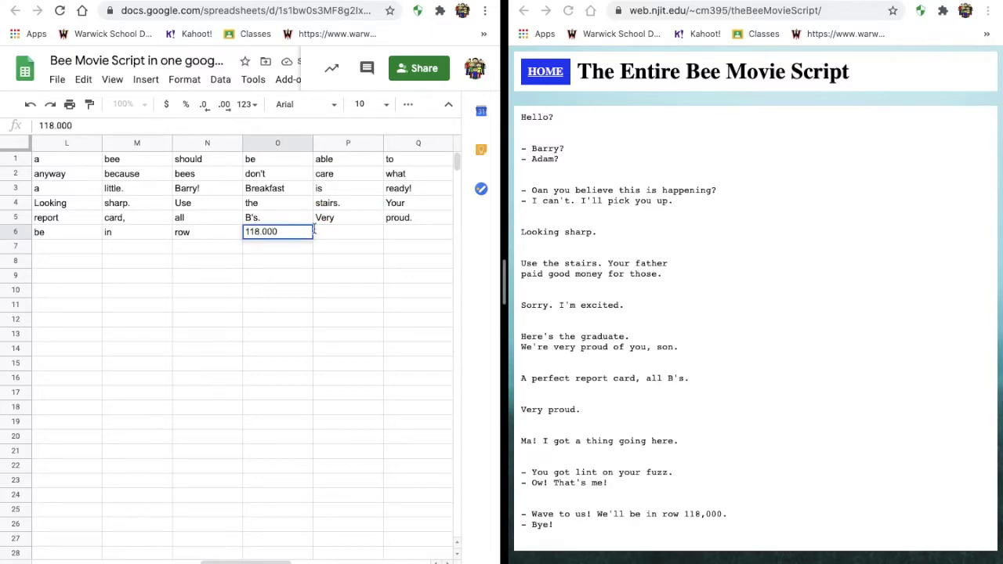
text(.)
click(317, 233)
text(ye!)
key(Tab)
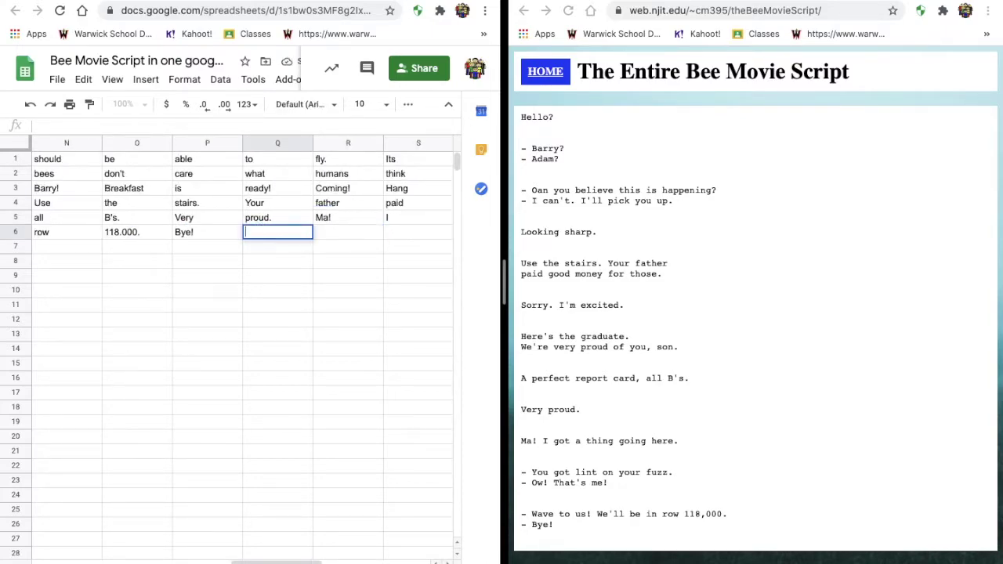
End row 6 with 'Barry, I told you, stop flying in the house! Hey,' and fill row 7 from 'Adam.' onward.
scroll(769, 375, down, 4)
text(Barry,)
click(327, 259)
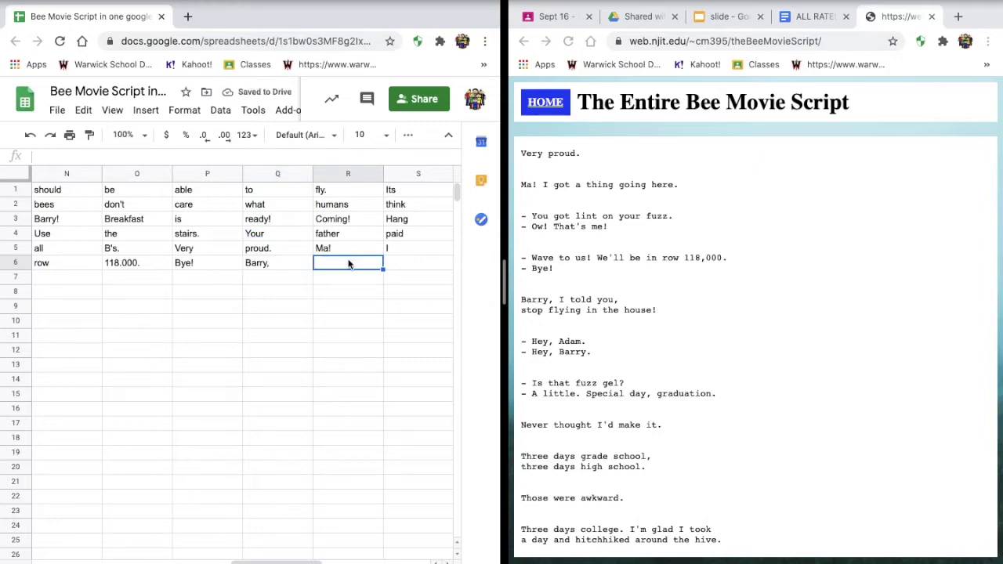
text(I	told	you,	stop	flying	in	the	house!	Hey)
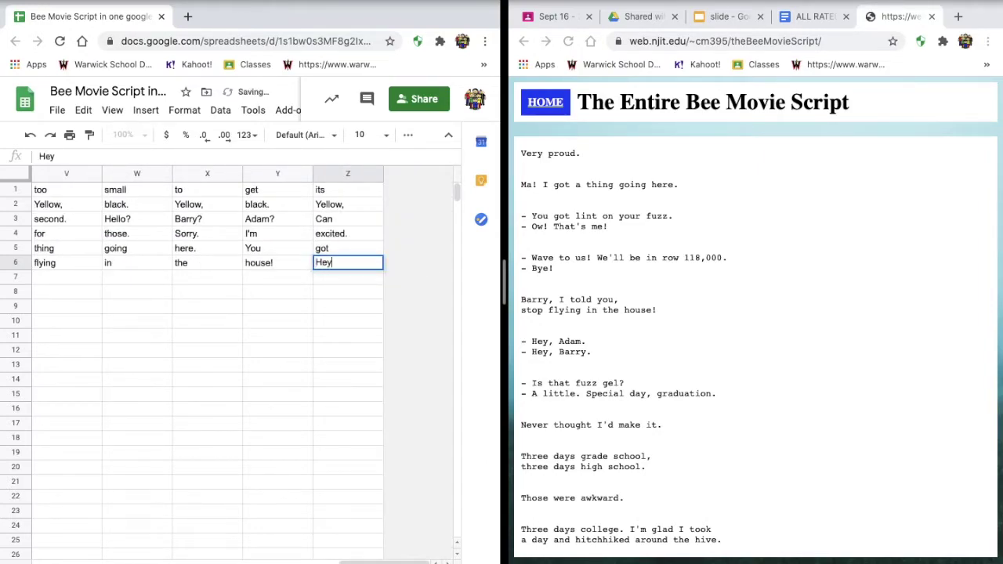
text(,)
key(Return)
text(A	Hey,)
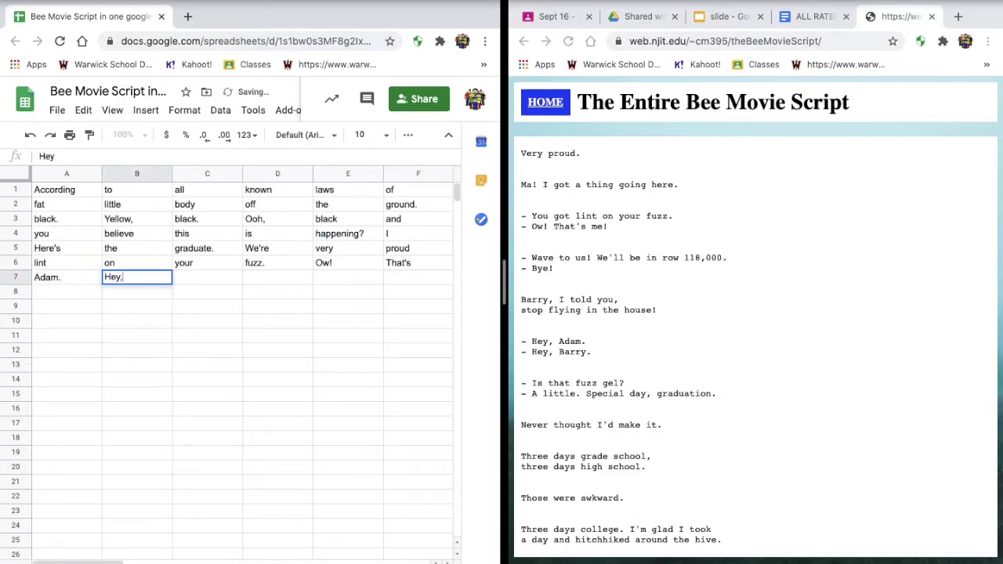
text(	Bar	Is	that	fuzz	gel?	A	)
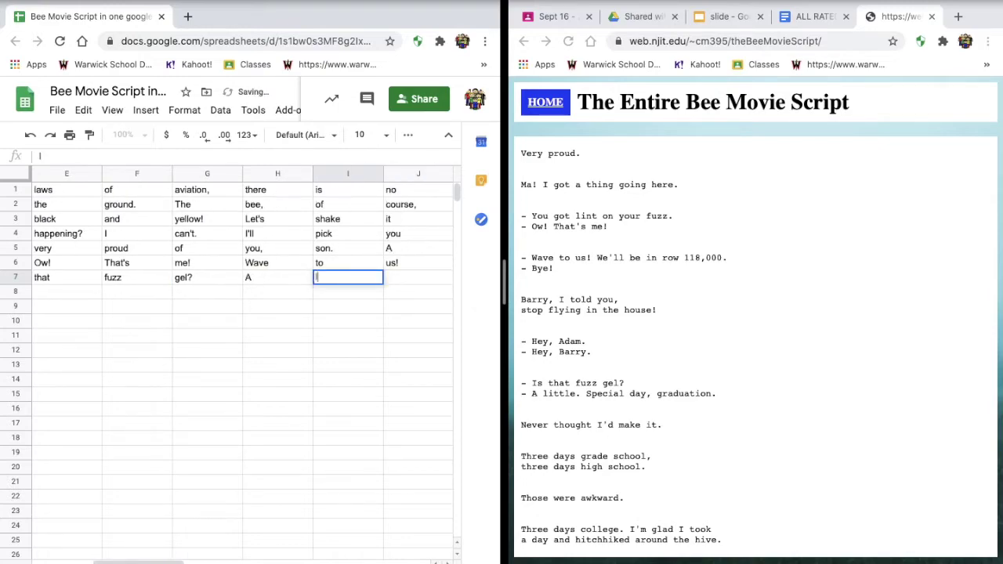
text(.	S)
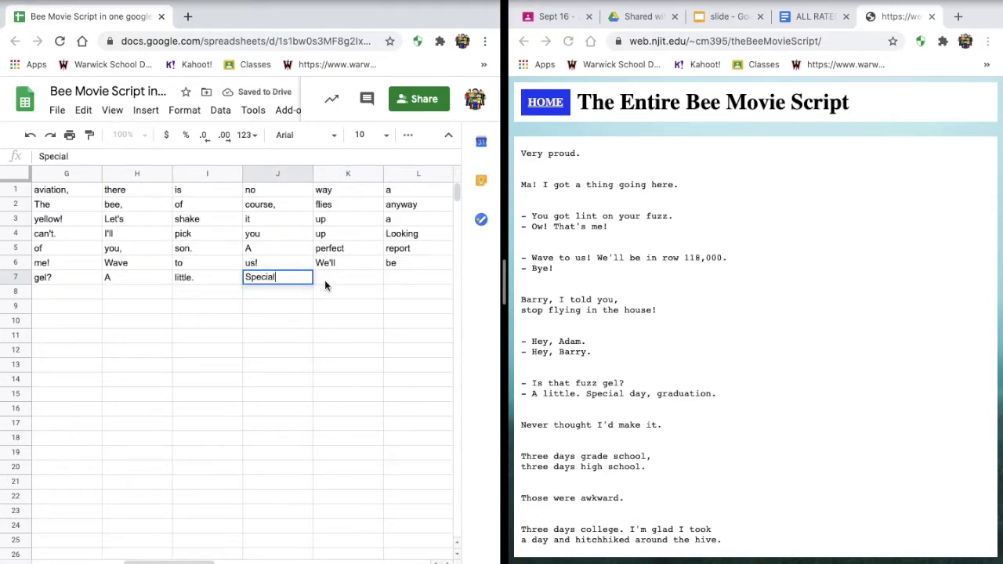
text(	day,	graduation.	Never	)
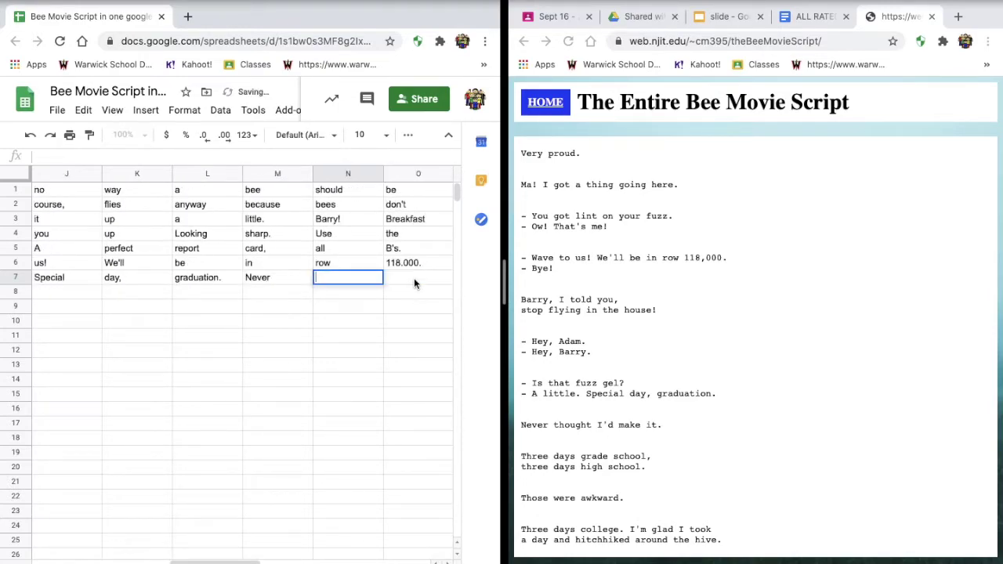
text(	I'd	make	it.	T)
text(	days)
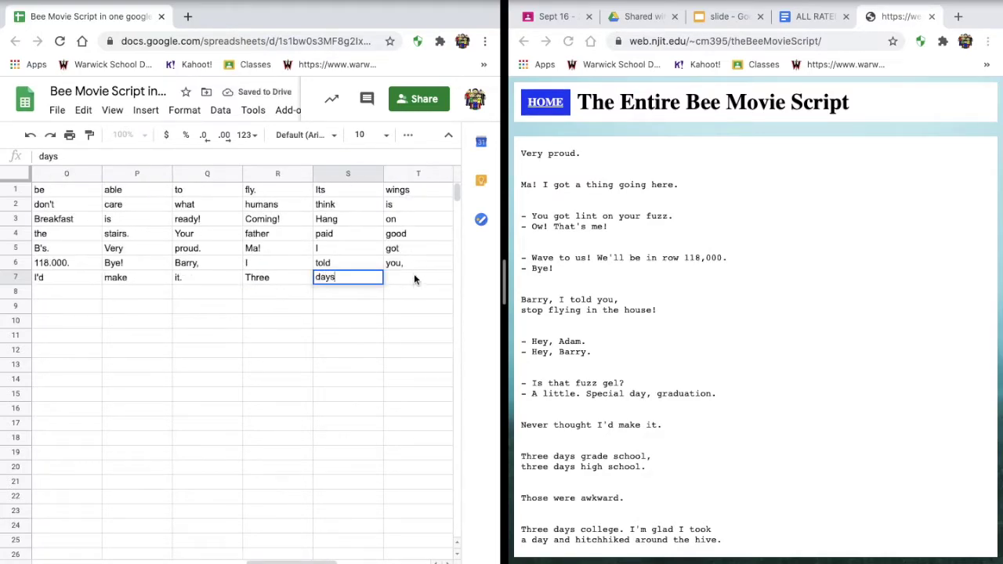
text(	grade	sch)
text(	thr)
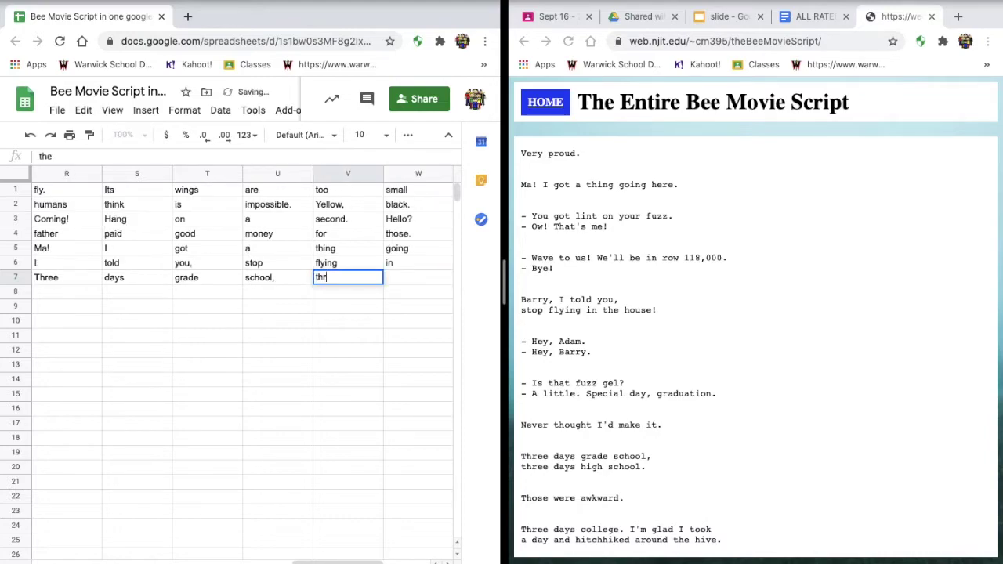
text(ee	days	high	school.	Those)
Start row 8 with 'were awkward.' through 'days college. I'm glad I', fixing typos in D8 and G8.
key(Return)
text(were	awkwa)
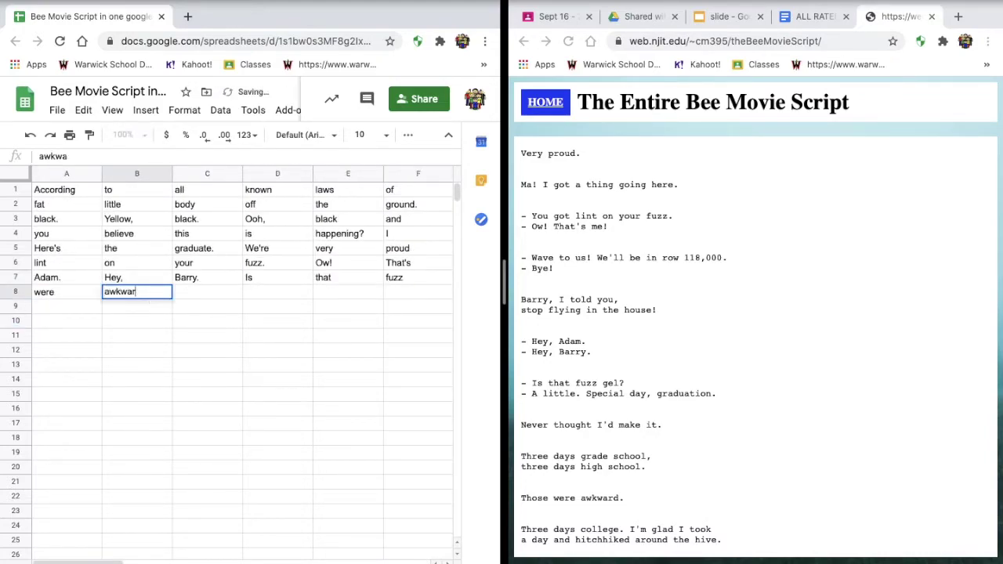
key(Tab)
scroll(601, 325, down, 5)
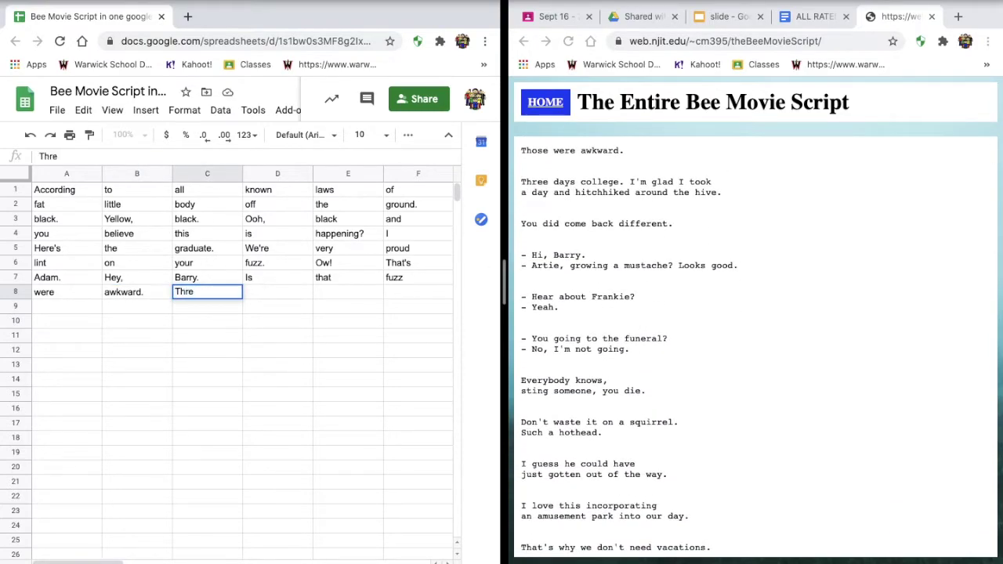
text(e)
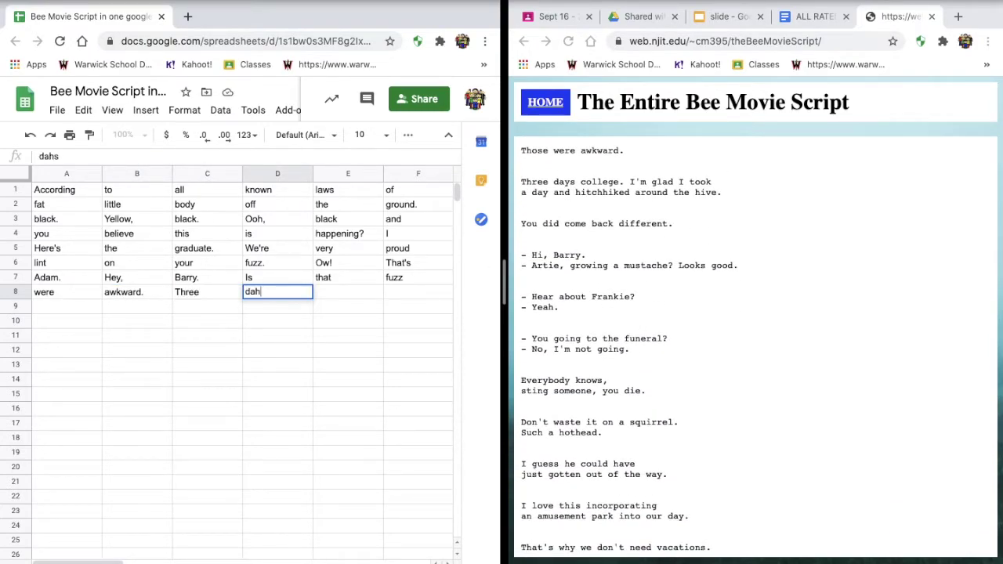
key(BackSpace)
key(BackSpace)
text(ys	college.	I'm	gal)
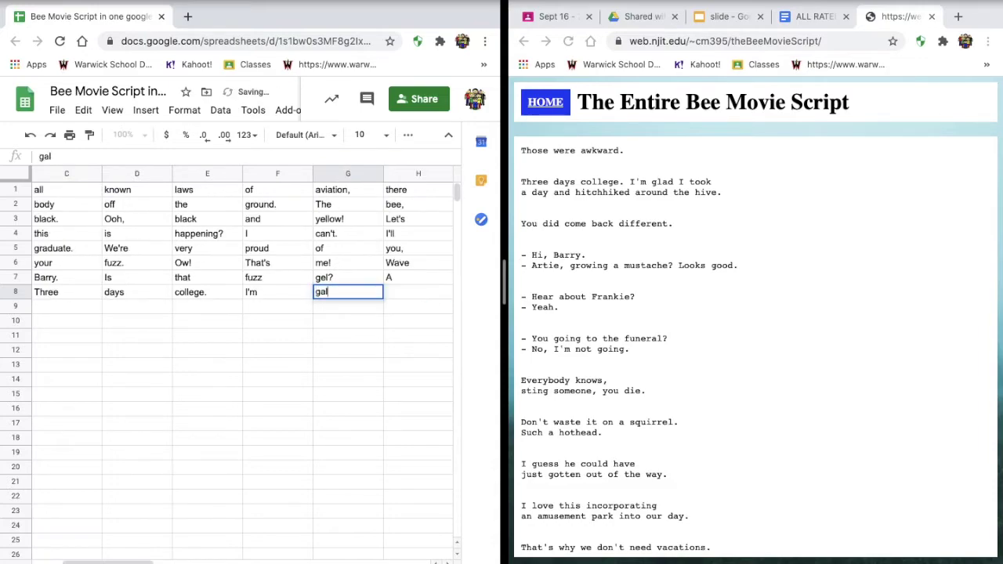
text(	I)
key(Tab)
Continue row 8 from 'took a day and' to 'Artie, growing a' and begin row 9 with 'Looks good.'.
text(took	)
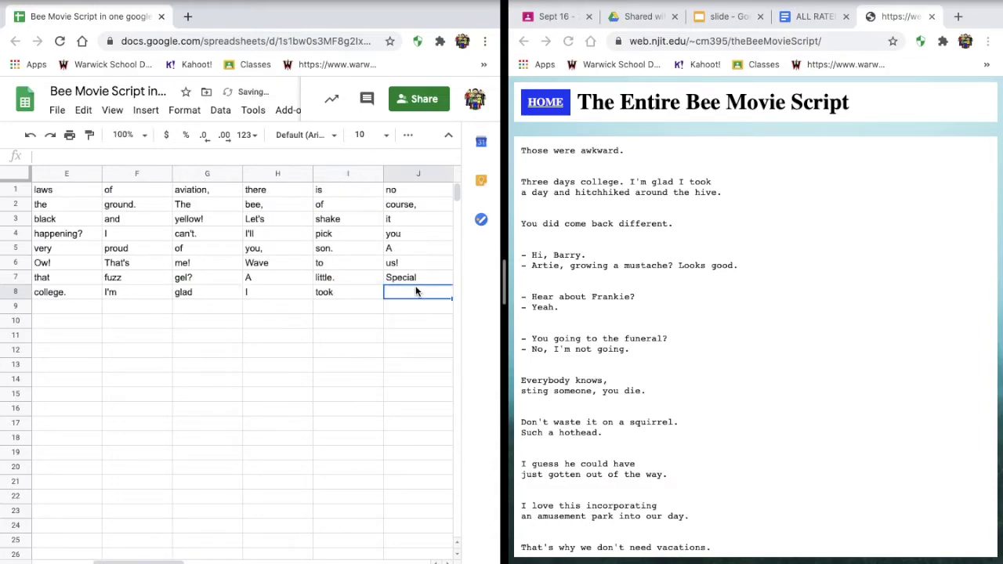
text(a	day	and)
key(Tab)
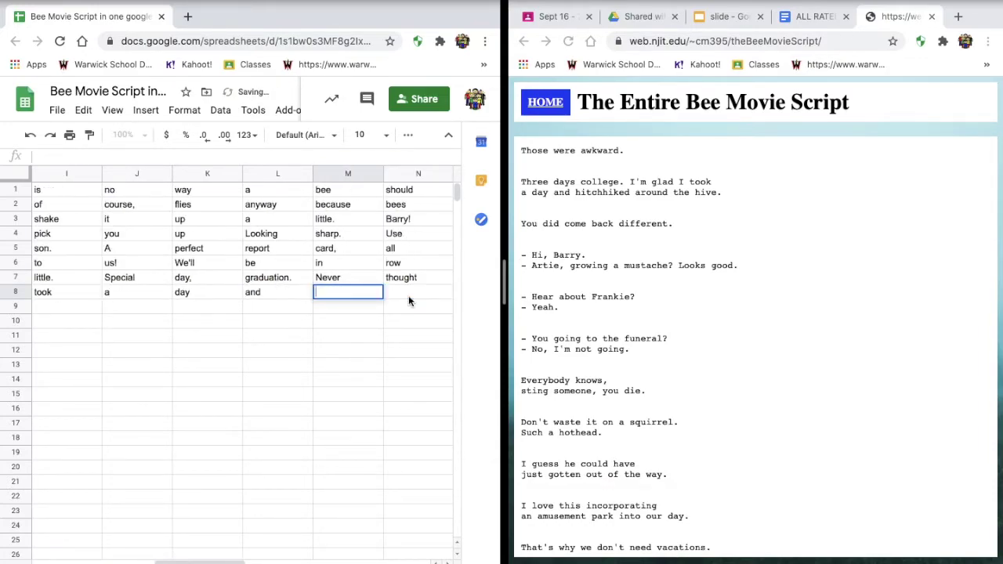
text(hitchhikedaround	the	hive.	You	did	come	back	different.	Hi,	)
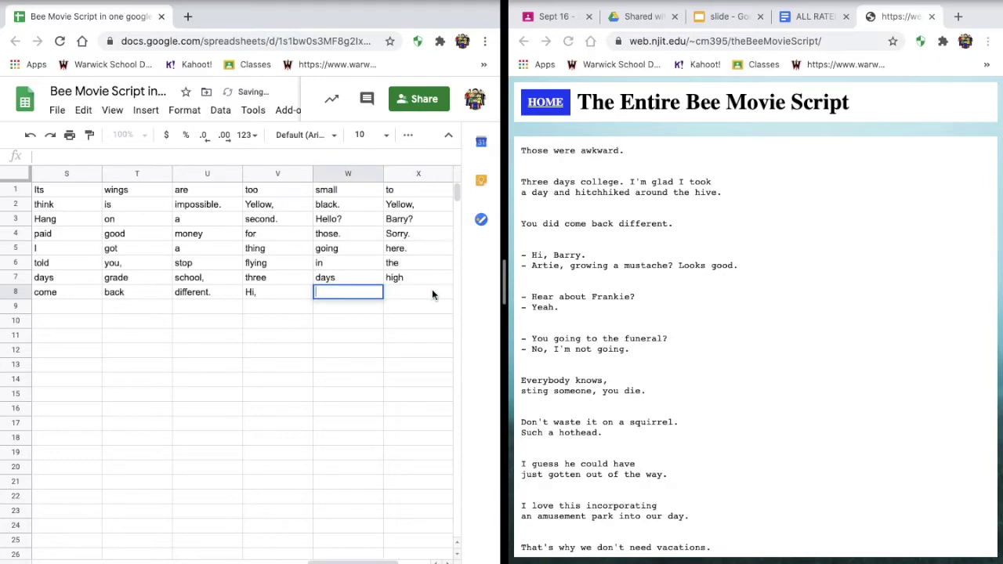
text(B	arry.	Artie,	gro)
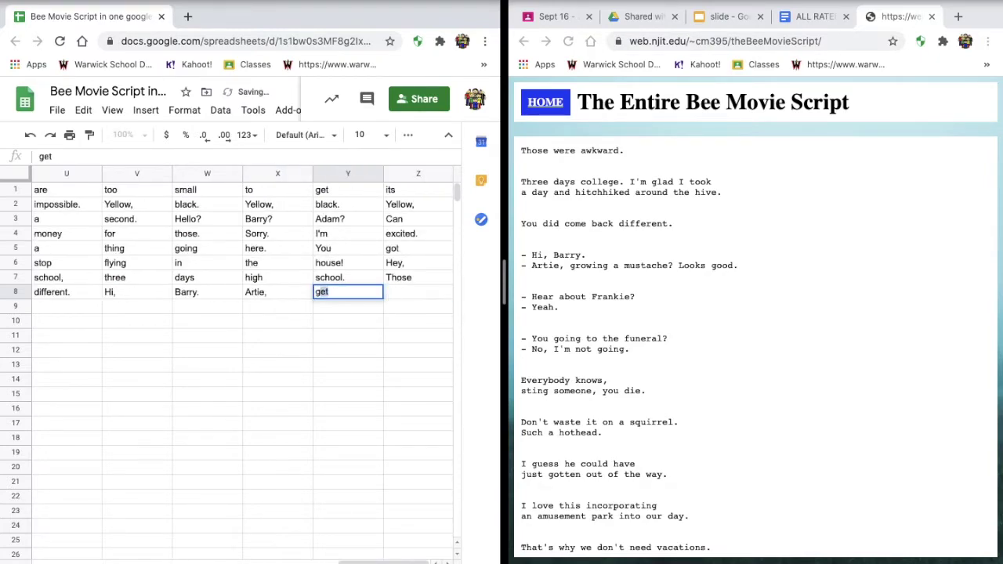
text(wing)
key(Return)
text(Looks	good.)
Continue row 9 with 'Frankie? Yeah. You going to the funeral?', removing the stray comma after 'You'.
click(349, 307)
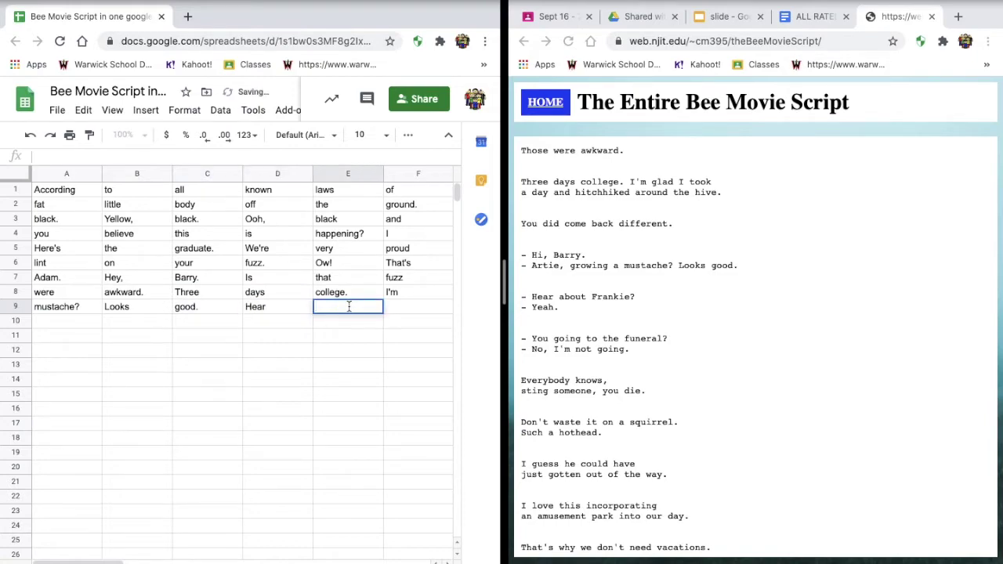
text(aboutFrankie?	Yeah)
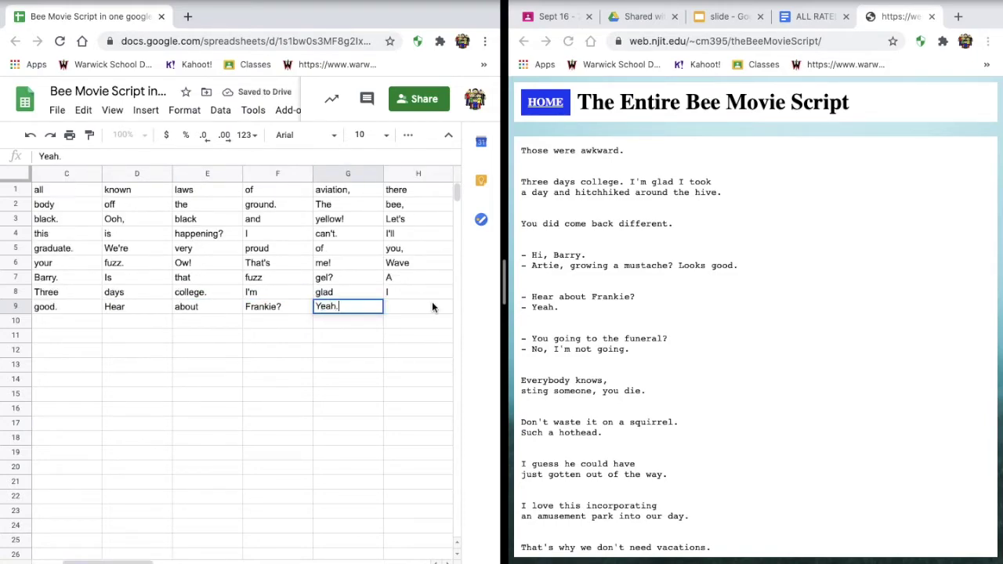
text(.	You,)
key(BackSpace)
text(g)
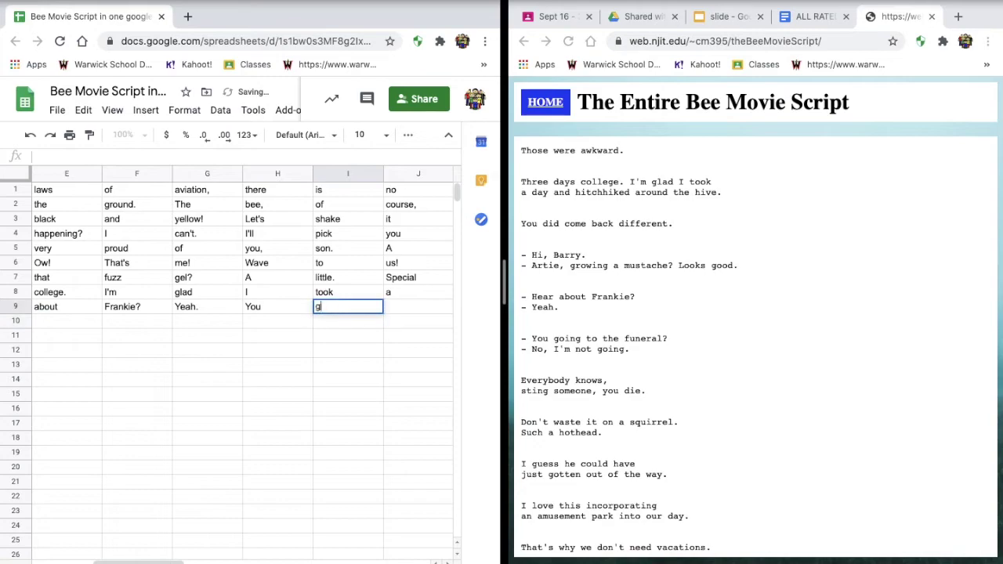
text(oing	to	the	funeral?	No)
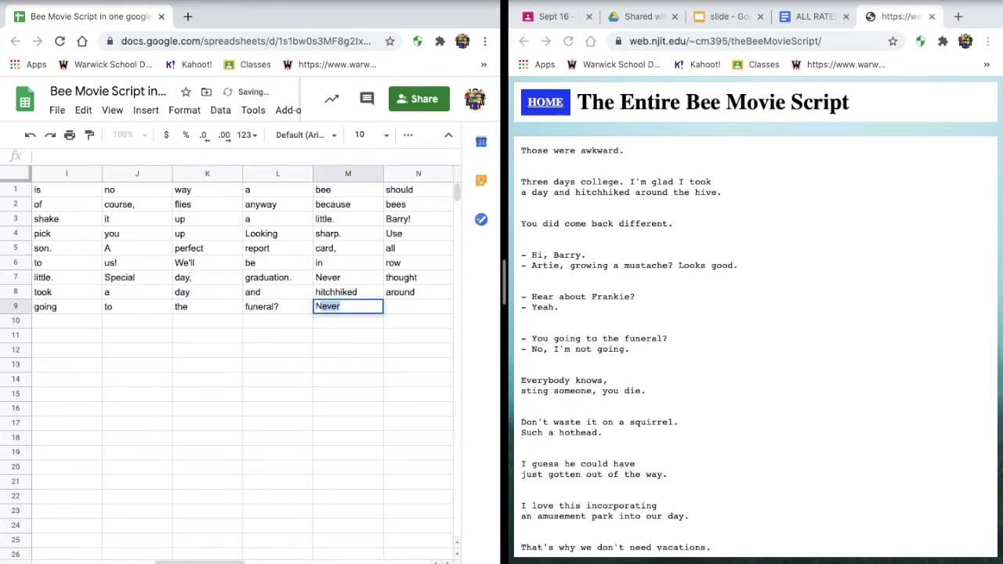
text(	I')
key(BackSpace)
key(BackSpace)
Finish row 9 from 'No, I'm not going.' to 'waste it on' and start row 10 with 'a squirrel. Such a hothead.'.
key(shift+Tab)
text(No,	I'm	n)
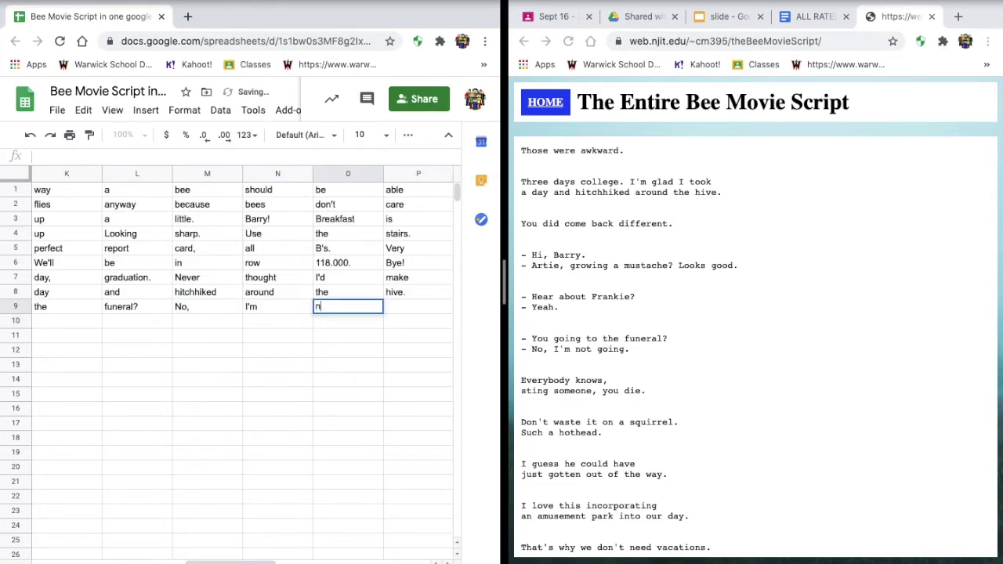
text(ot	going.	Everybody	knows,	sting	someone,	you	die)
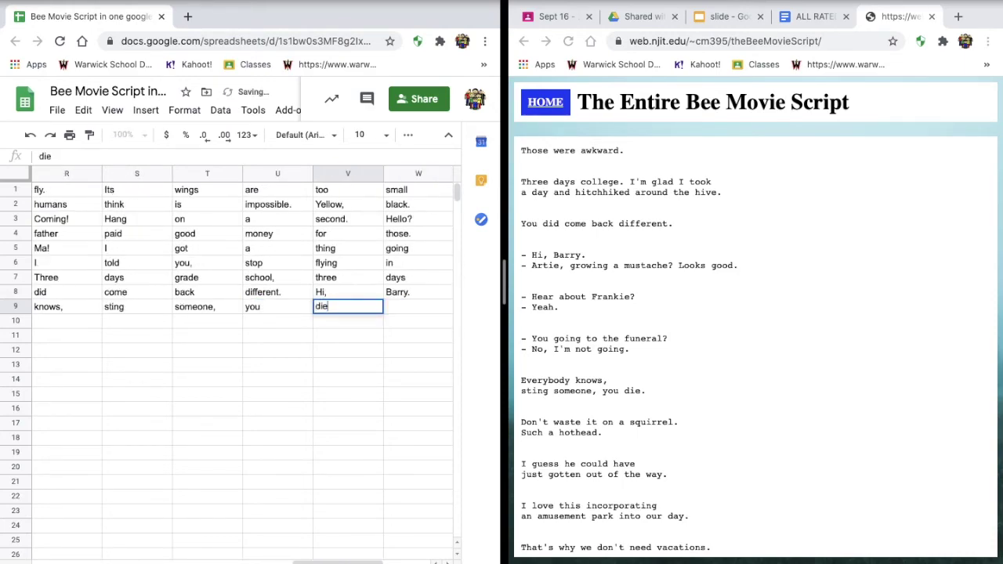
text(.		waste	it	o)
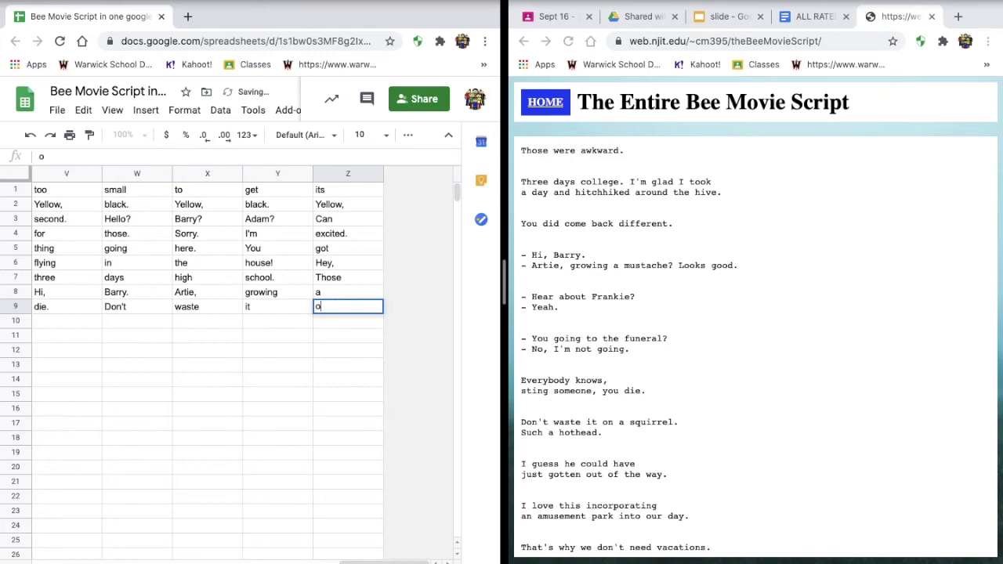
text(n)
key(Return)
text(a	)
text(.	Such	a	hothead.	)
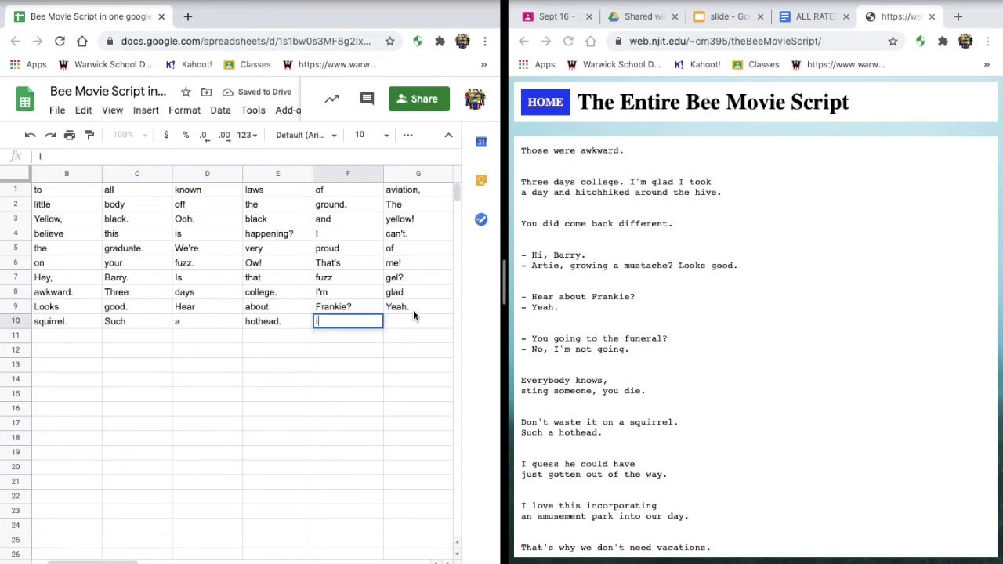
text(	guess)
Continue row 10 with 'he could have just gotten out of the way'.
key(Tab)
text(he	could	have	just	)
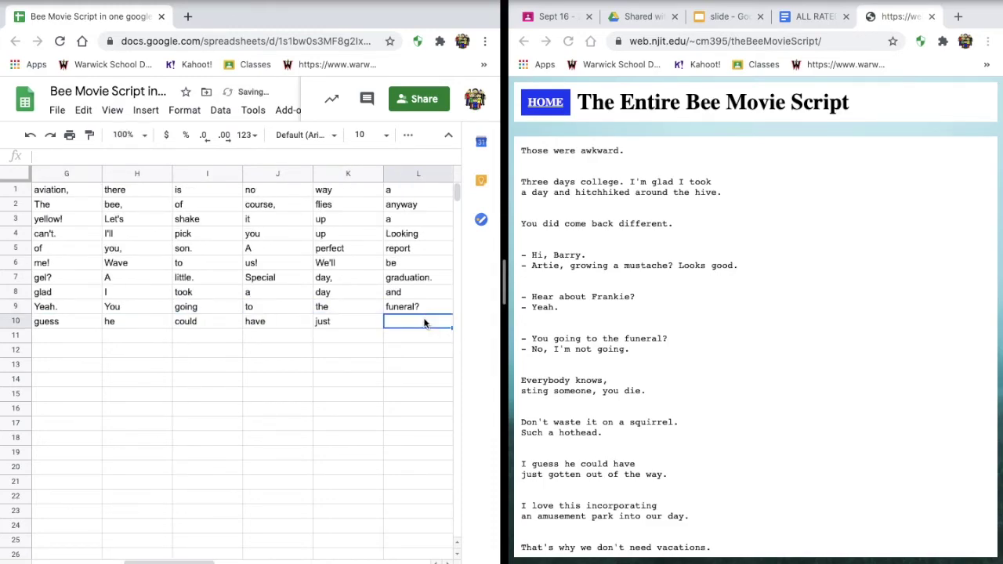
text(gotten	out	of)
key(Tab)
text(the	)
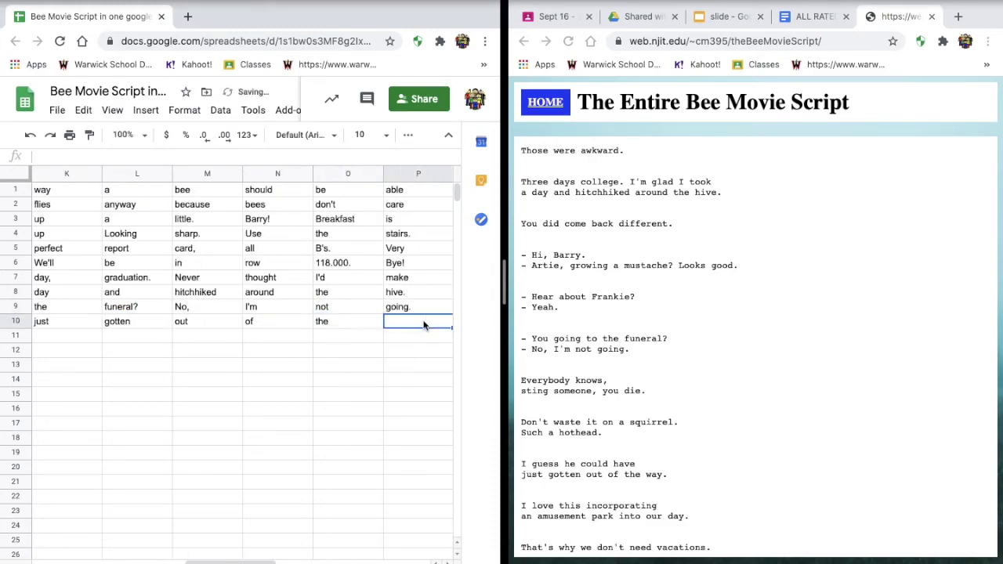
text(way.)
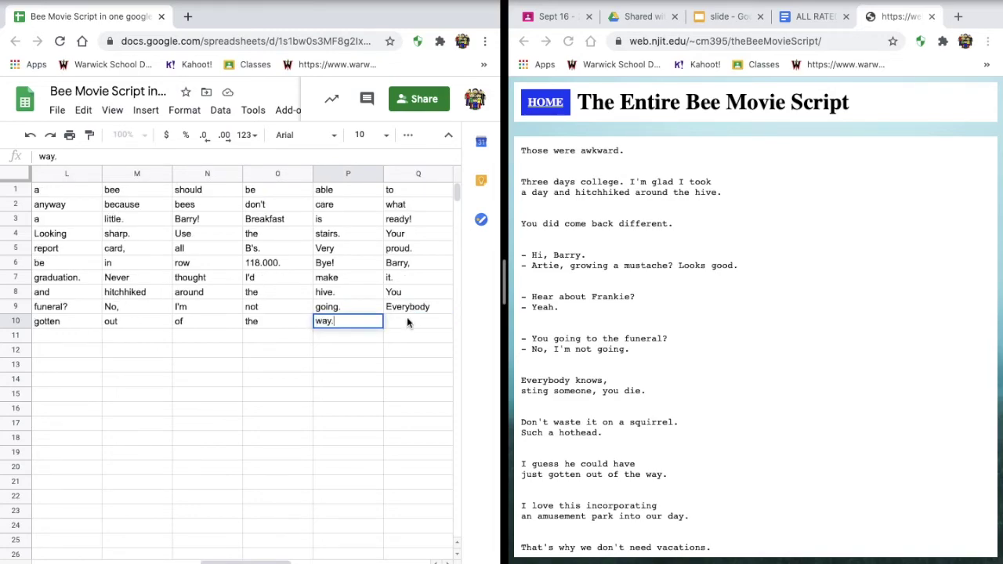
Share the spreadsheet with another person as a commenter, then type 'I love this incorporating an amusement park into our da'.
click(419, 99)
text(gannon ziegler)
key(Return)
click(426, 261)
click(388, 334)
click(427, 453)
click(423, 405)
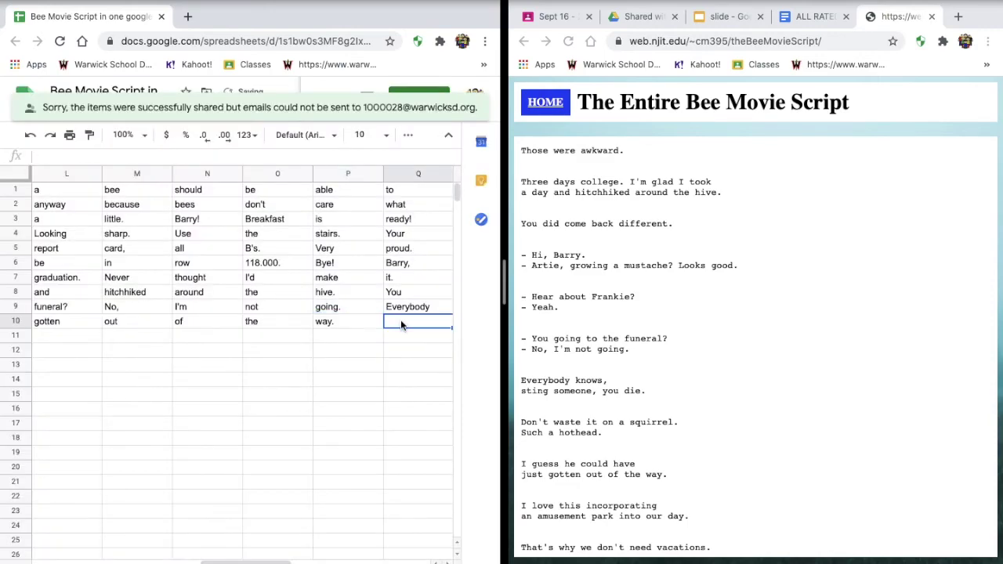
text(I	love	this	)
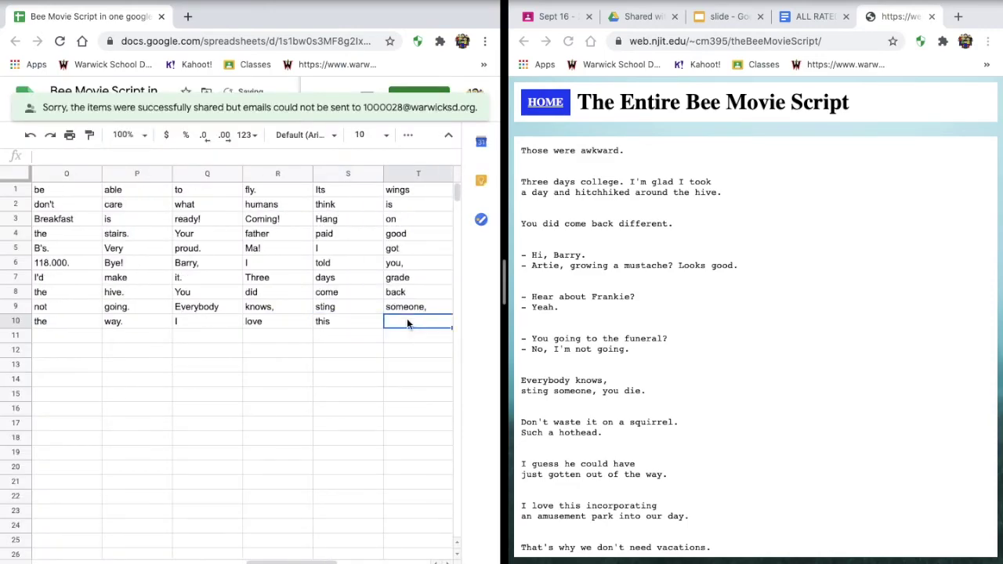
text(incorporating	an)
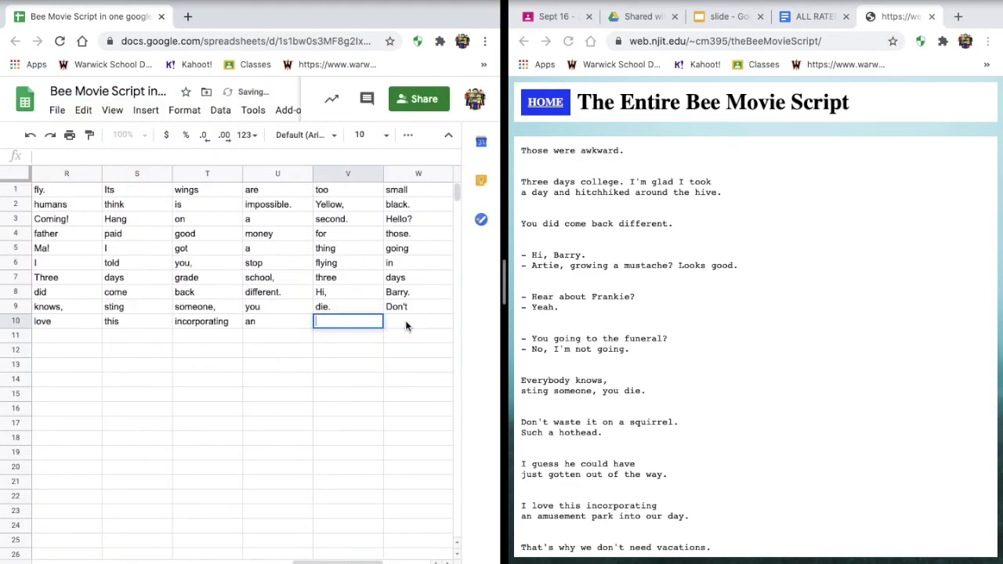